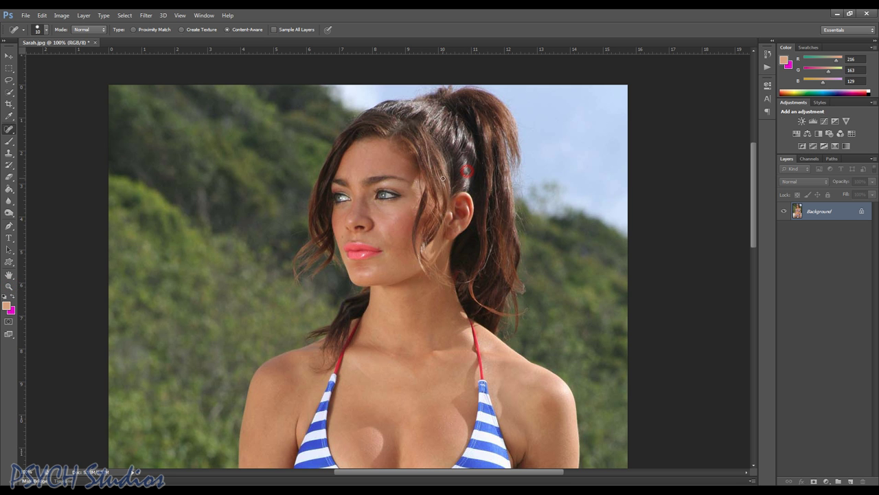
# Step: Zoom out to 66.7%, then zoom in on the face to 100% and 200%
pyautogui.click(8, 286)
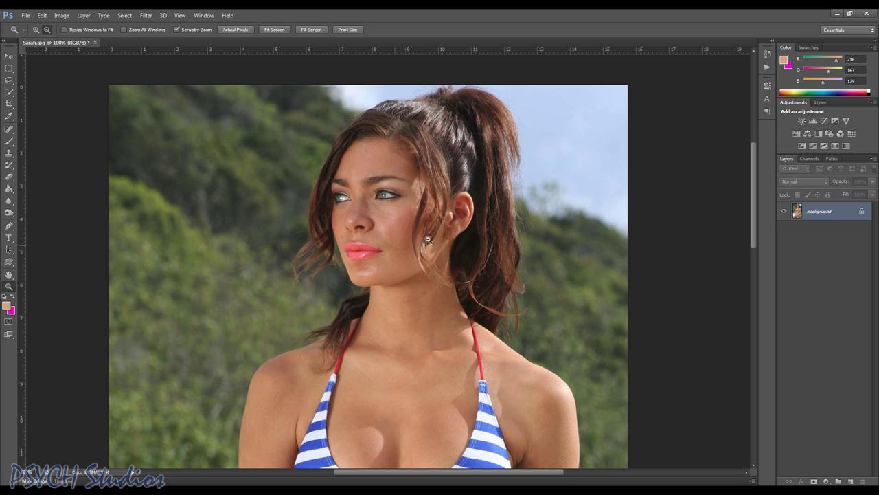
pyautogui.keyDown('alt'); pyautogui.click(419, 204); pyautogui.keyUp('alt')
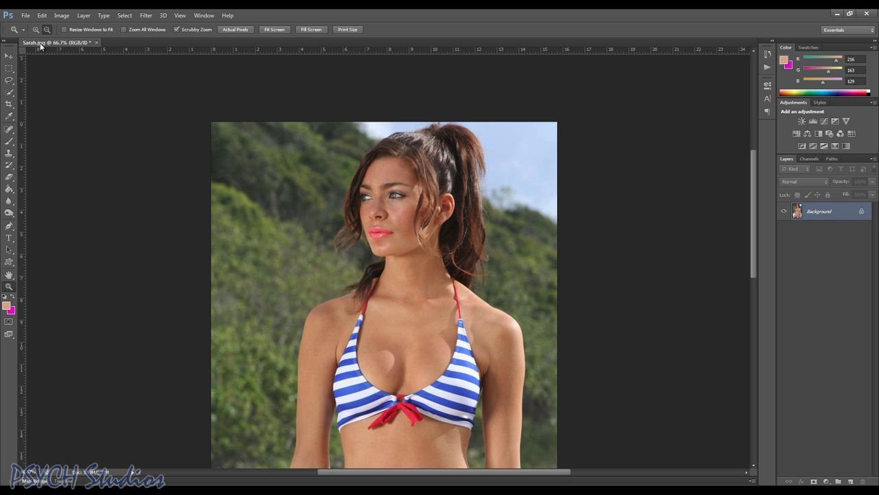
pyautogui.click(391, 214)
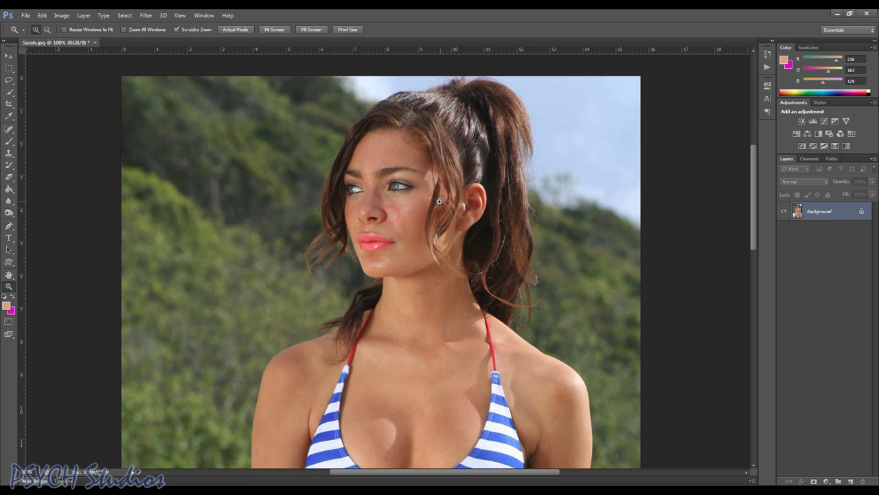
pyautogui.scroll(-8, 448, 219)
pyautogui.scroll(10, 447, 223)
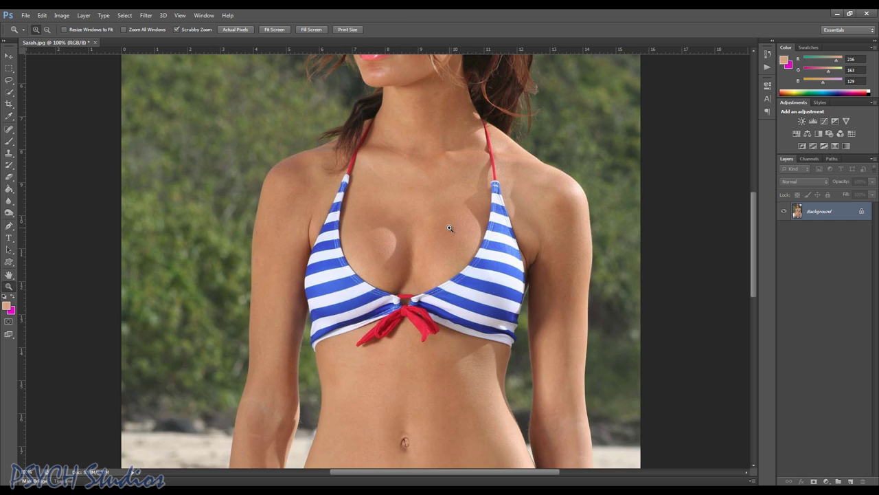
pyautogui.click(387, 260)
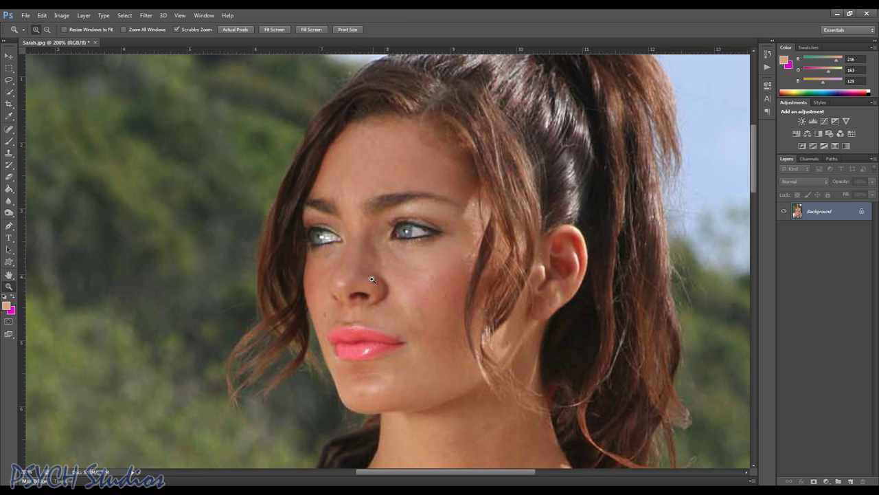
# Step: Heal the blemishes above the lips, lip corner, cheek, forehead, brow and chin with the Spot Healing Brush
pyautogui.click(10, 130)
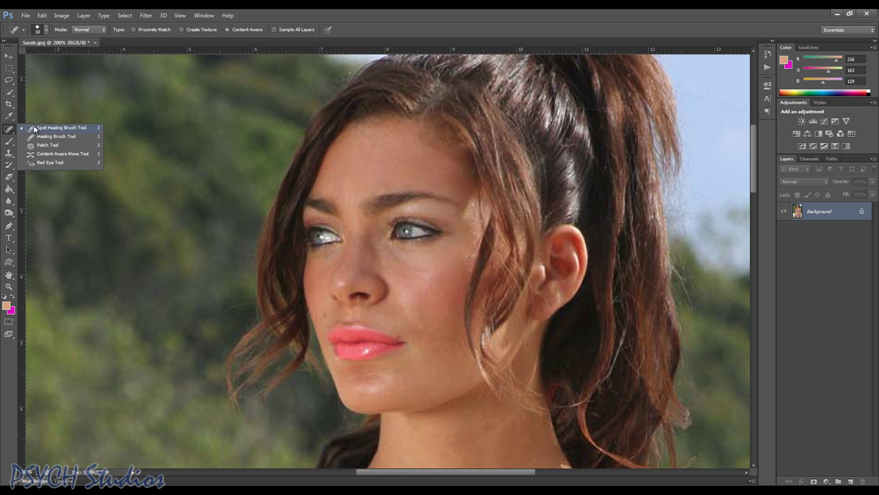
pyautogui.click(34, 129)
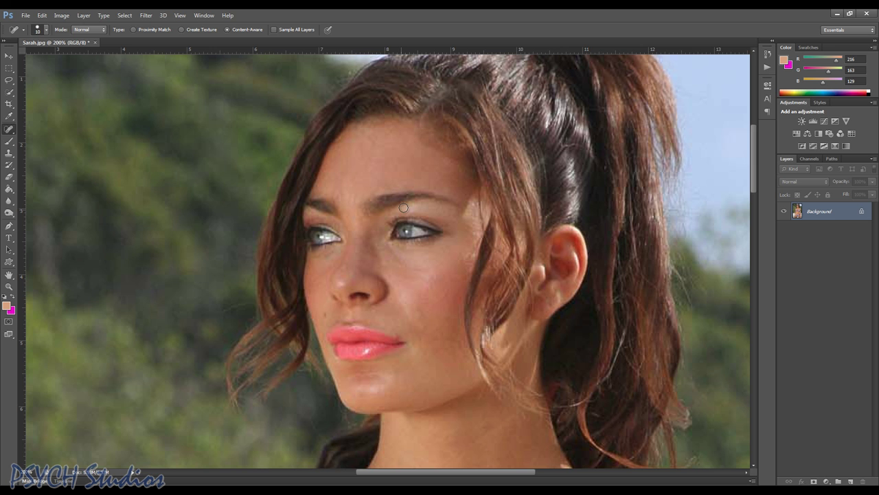
pyautogui.click(325, 315)
pyautogui.moveTo(407, 318); pyautogui.dragTo(413, 340)
pyautogui.click(412, 339)
pyautogui.click(371, 313)
pyautogui.moveTo(375, 144); pyautogui.dragTo(364, 137)
pyautogui.moveTo(344, 194); pyautogui.dragTo(339, 197)
pyautogui.moveTo(427, 373); pyautogui.dragTo(419, 384)
# Step: Sample the forehead skin tone (R186 G124 B99) as the foreground colour with the Eyedropper
pyautogui.click(9, 115)
pyautogui.click(48, 115)
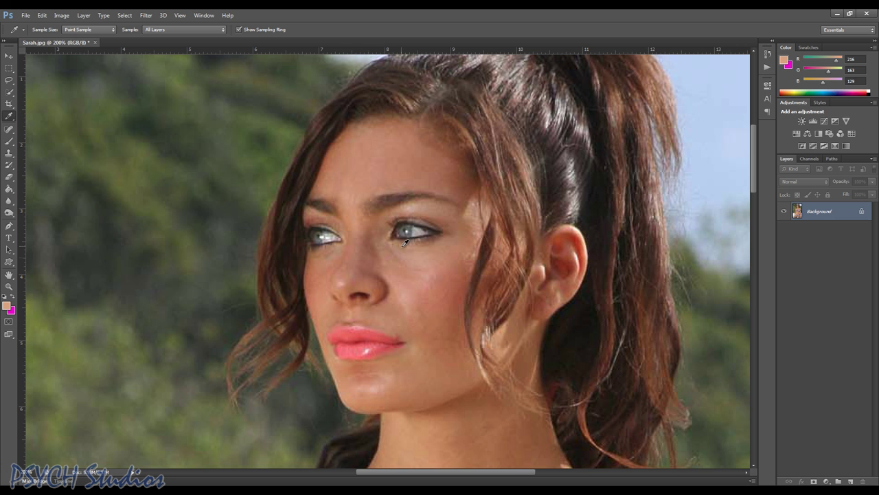
pyautogui.click(410, 160)
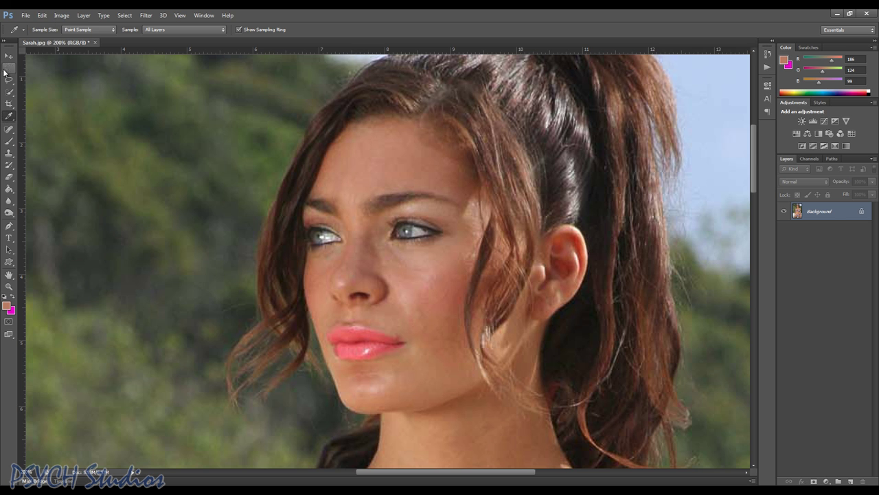
# Step: Set up a soft round Brush at 0% hardness and 50 px size
pyautogui.moveTo(9, 140); pyautogui.dragTo(26, 139)
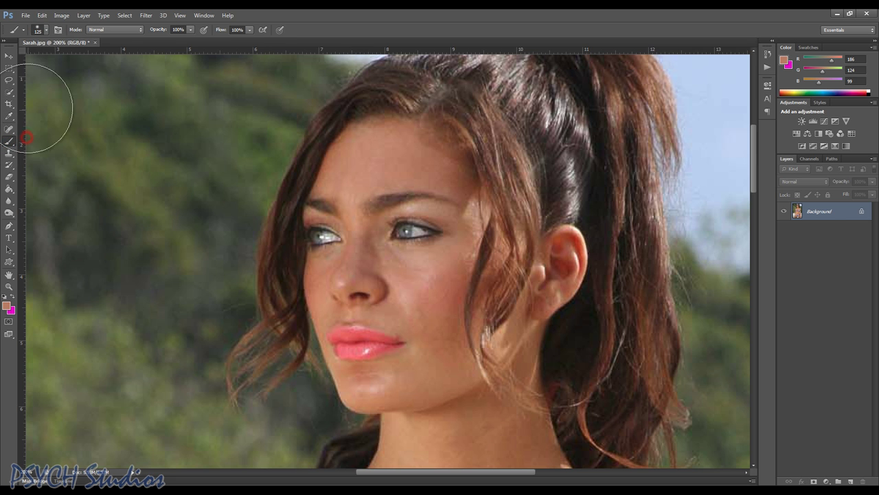
pyautogui.click(46, 30)
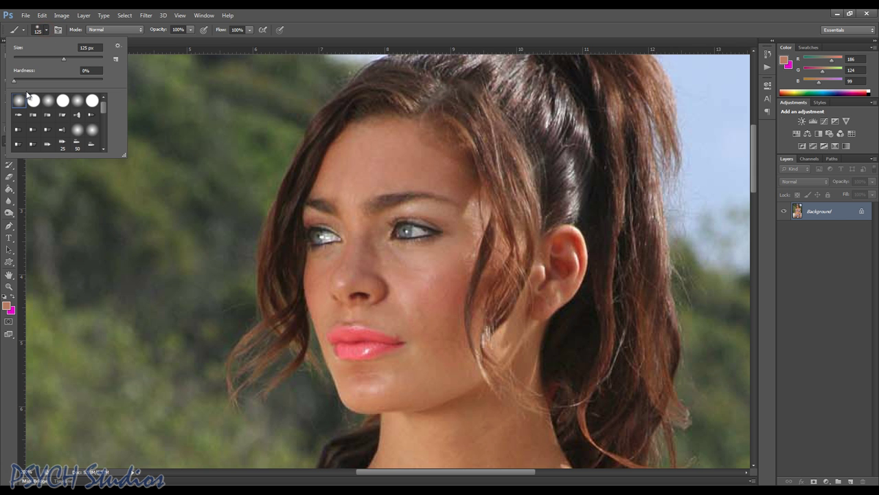
pyautogui.doubleClick(19, 103)
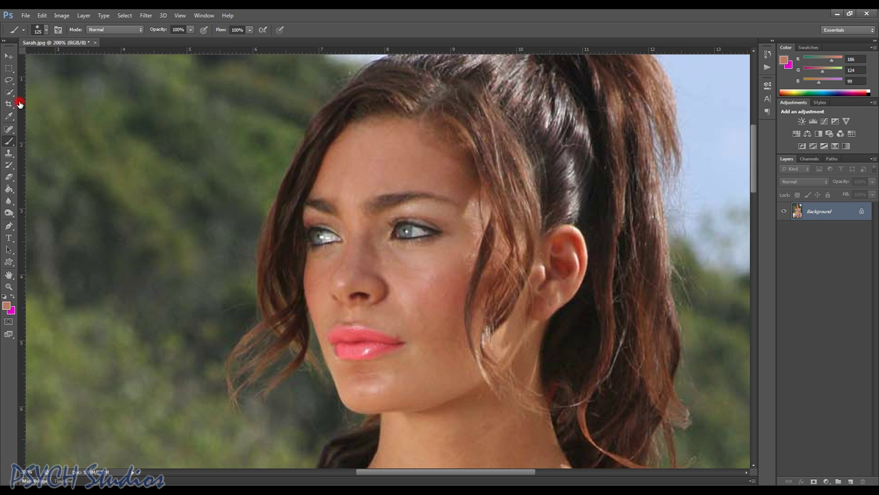
pyautogui.click(47, 30)
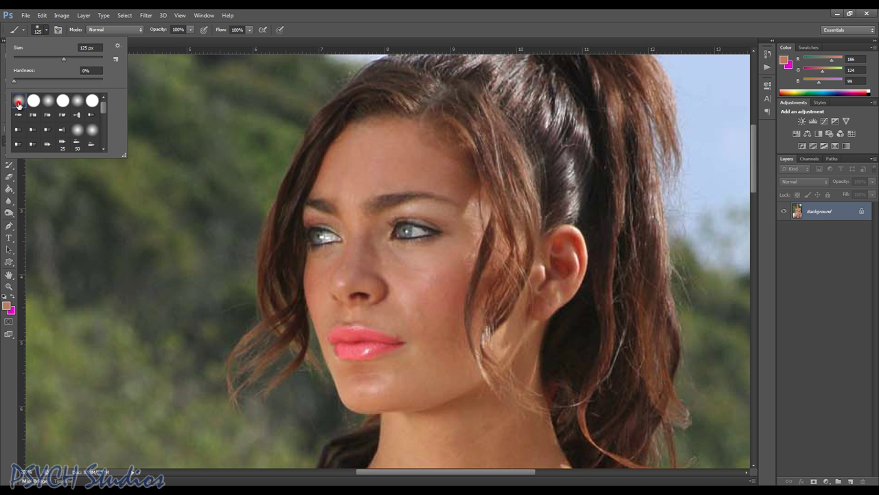
pyautogui.doubleClick(19, 103)
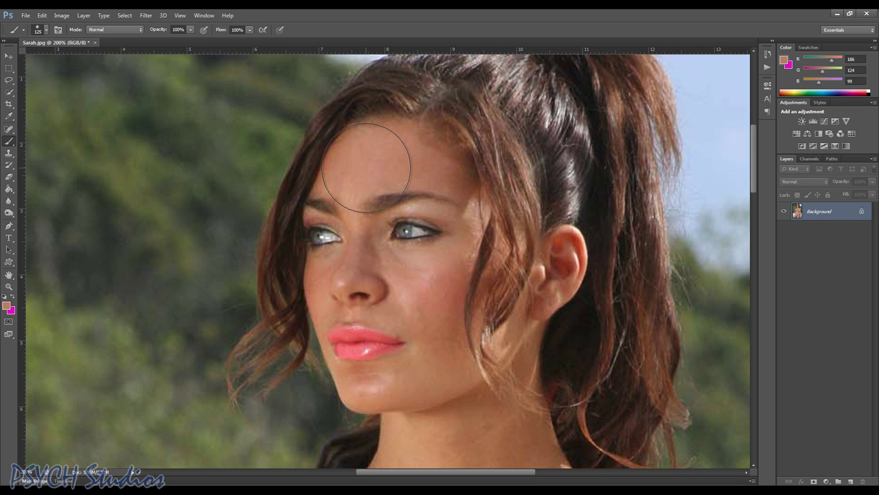
pyautogui.press('[')
pyautogui.press('[')
pyautogui.press('[')
pyautogui.press('[')
pyautogui.press('[')
pyautogui.press('[')
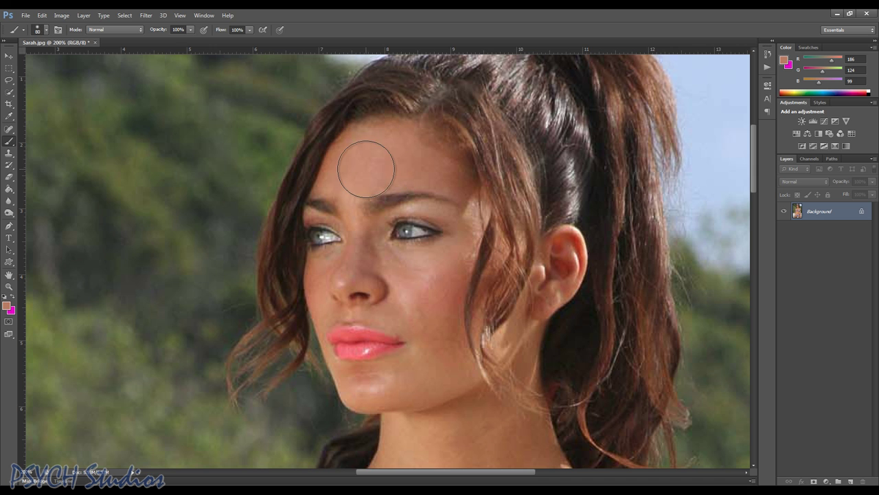
pyautogui.click(46, 30)
pyautogui.moveTo(36, 59)
pyautogui.mouseDown()
pyautogui.moveTo(53, 61)
pyautogui.moveTo(25, 60)
pyautogui.mouseUp()
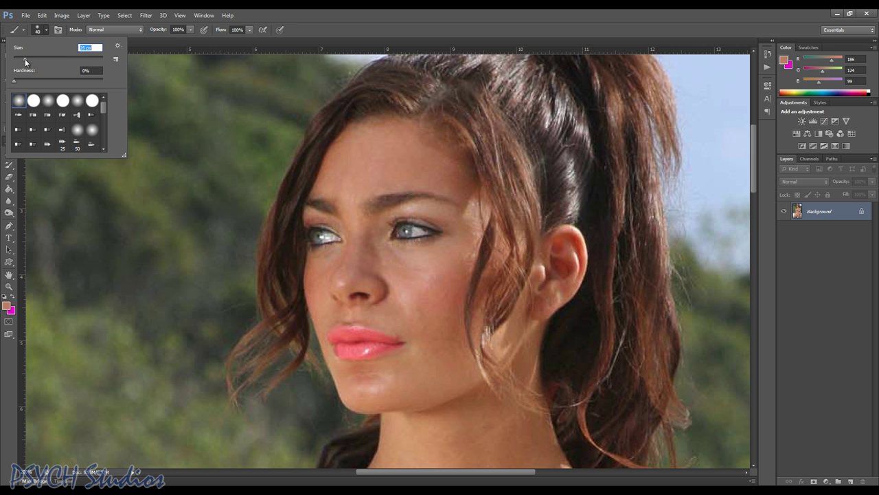
pyautogui.click(323, 28)
pyautogui.press(']')
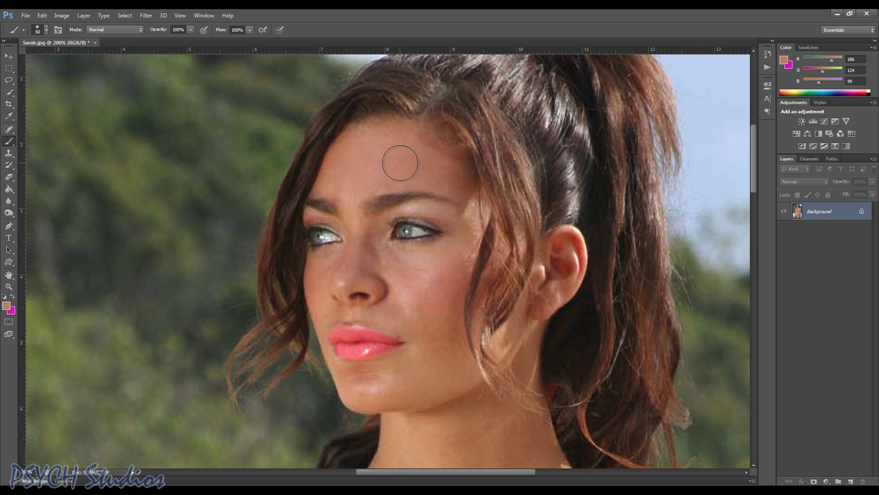
# Step: Add a new Layer 1 and paint 15%-opacity skin tone over the forehead and cheek
pyautogui.moveTo(818, 219); pyautogui.dragTo(850, 482)
pyautogui.click(850, 482)
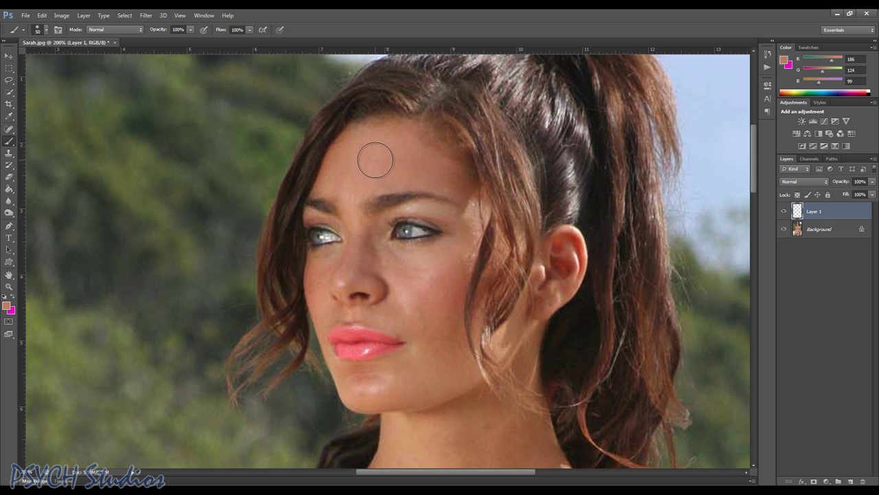
pyautogui.click(191, 30)
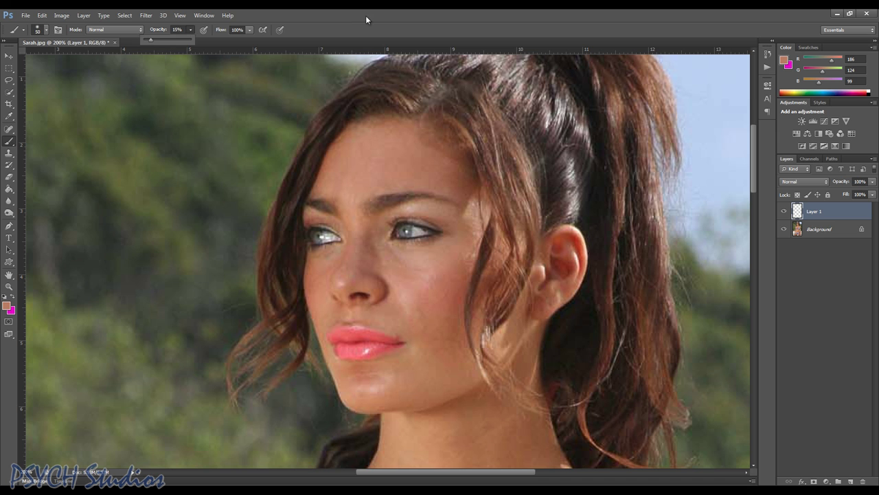
pyautogui.click(188, 31)
pyautogui.moveTo(382, 157)
pyautogui.mouseDown()
pyautogui.moveTo(354, 178)
pyautogui.moveTo(365, 156)
pyautogui.moveTo(361, 163)
pyautogui.moveTo(379, 153)
pyautogui.moveTo(438, 176)
pyautogui.moveTo(381, 173)
pyautogui.moveTo(361, 181)
pyautogui.moveTo(405, 174)
pyautogui.moveTo(334, 185)
pyautogui.moveTo(350, 205)
pyautogui.moveTo(370, 278)
pyautogui.moveTo(386, 286)
pyautogui.moveTo(366, 255)
pyautogui.moveTo(372, 263)
pyautogui.moveTo(438, 255)
pyautogui.moveTo(421, 298)
pyautogui.moveTo(433, 284)
pyautogui.moveTo(343, 275)
pyautogui.moveTo(358, 304)
pyautogui.mouseUp()
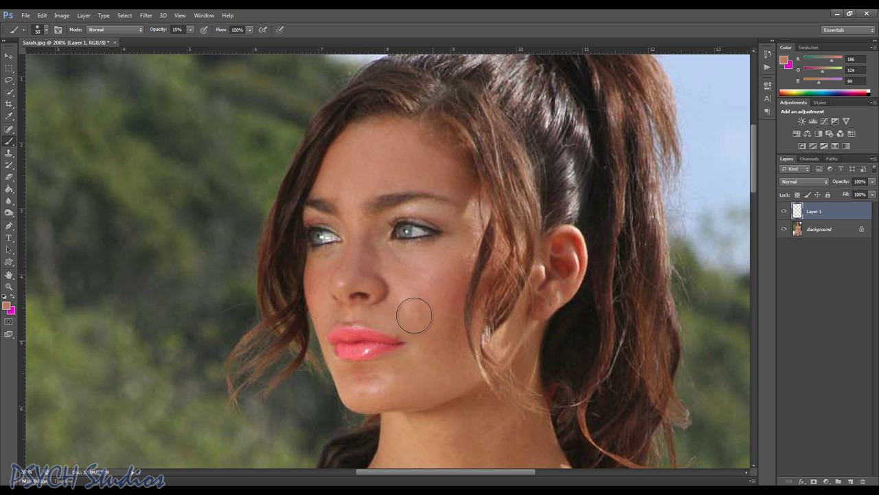
pyautogui.moveTo(417, 306)
pyautogui.mouseDown()
pyautogui.moveTo(430, 340)
pyautogui.moveTo(421, 288)
pyautogui.moveTo(432, 261)
pyautogui.moveTo(414, 289)
pyautogui.mouseUp()
# Step: Raise the brush opacity to 20% and paint skin tone over the forehead, temple and between the brows
pyautogui.moveTo(190, 30); pyautogui.dragTo(192, 40)
pyautogui.moveTo(383, 169)
pyautogui.mouseDown()
pyautogui.moveTo(361, 175)
pyautogui.moveTo(389, 156)
pyautogui.moveTo(365, 156)
pyautogui.moveTo(348, 172)
pyautogui.moveTo(353, 163)
pyautogui.moveTo(402, 162)
pyautogui.moveTo(438, 172)
pyautogui.moveTo(391, 164)
pyautogui.moveTo(363, 177)
pyautogui.moveTo(346, 208)
pyautogui.moveTo(360, 270)
pyautogui.moveTo(355, 247)
pyautogui.moveTo(326, 270)
pyautogui.moveTo(333, 303)
pyautogui.moveTo(370, 303)
pyautogui.moveTo(422, 338)
pyautogui.moveTo(428, 364)
pyautogui.moveTo(408, 377)
pyautogui.moveTo(351, 377)
pyautogui.moveTo(377, 394)
pyautogui.moveTo(413, 384)
pyautogui.moveTo(434, 346)
pyautogui.moveTo(449, 282)
pyautogui.moveTo(447, 359)
pyautogui.moveTo(450, 279)
pyautogui.moveTo(467, 208)
pyautogui.moveTo(449, 251)
pyautogui.moveTo(414, 272)
pyautogui.moveTo(370, 252)
pyautogui.moveTo(394, 268)
pyautogui.moveTo(367, 232)
pyautogui.moveTo(377, 261)
pyautogui.moveTo(406, 290)
pyautogui.mouseUp()
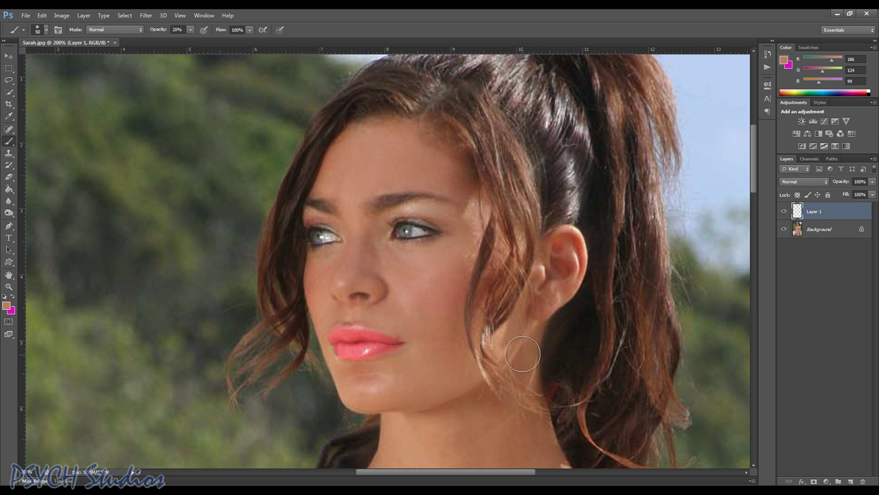
pyautogui.click(458, 206)
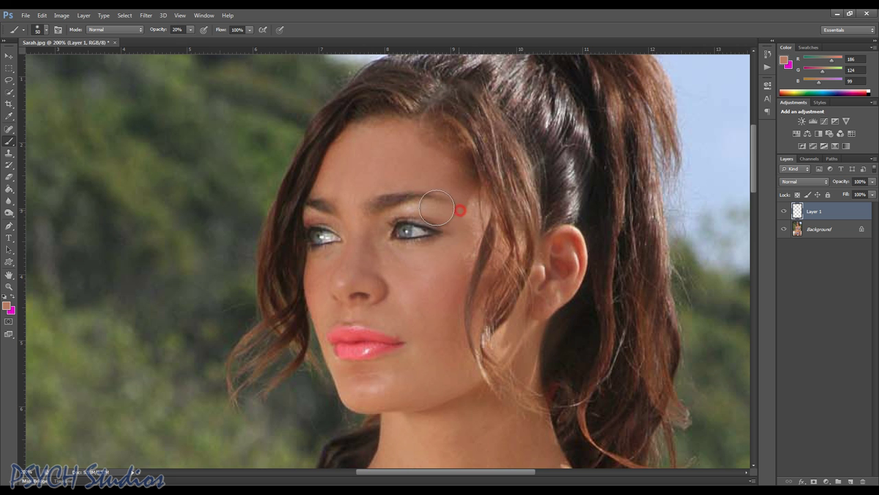
pyautogui.click(348, 218)
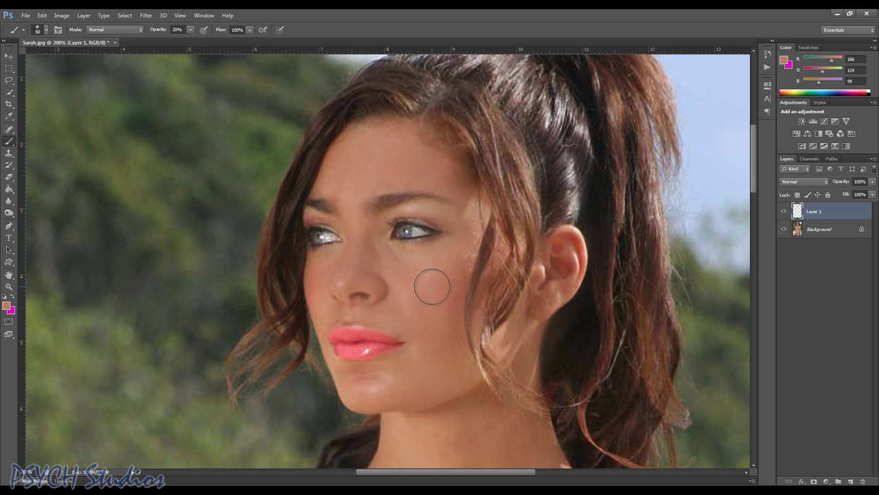
pyautogui.scroll(-2, 422, 279)
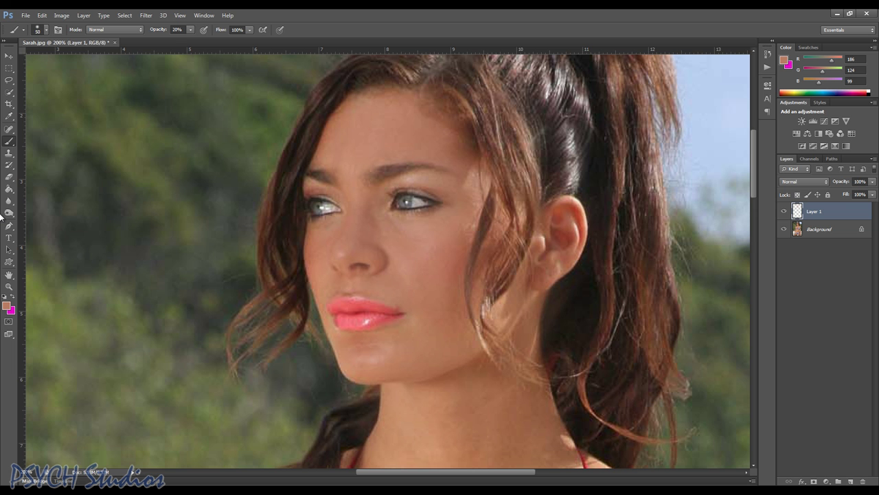
pyautogui.click(8, 286)
pyautogui.click(47, 28)
pyautogui.click(407, 246)
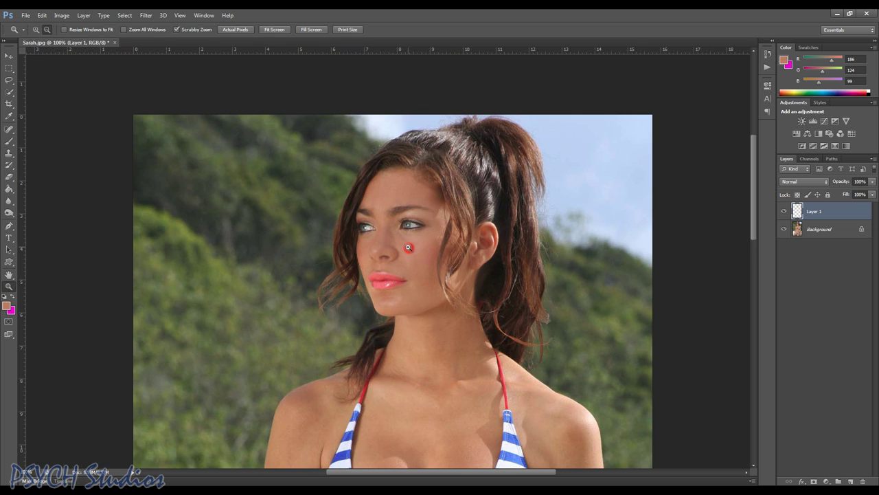
pyautogui.click(406, 244)
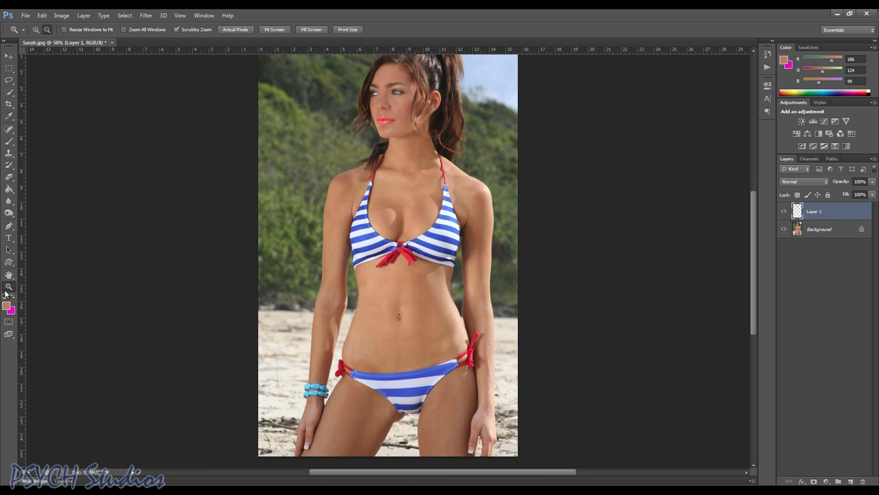
pyautogui.click(36, 29)
pyautogui.click(437, 307)
pyautogui.click(416, 313)
pyautogui.click(416, 314)
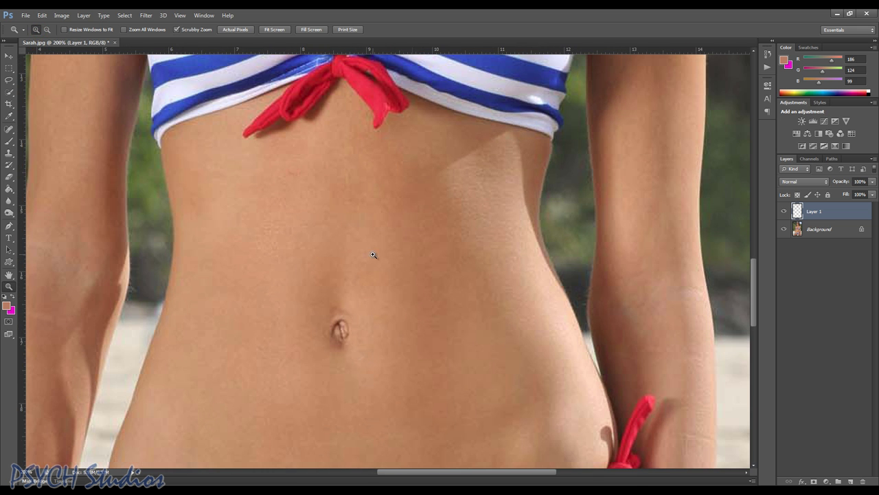
pyautogui.scroll(10, 385, 234)
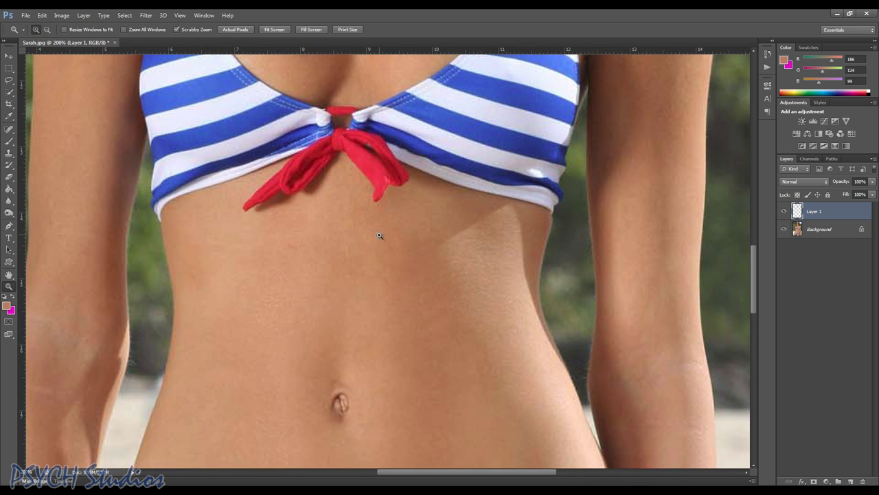
pyautogui.scroll(1, 346, 207)
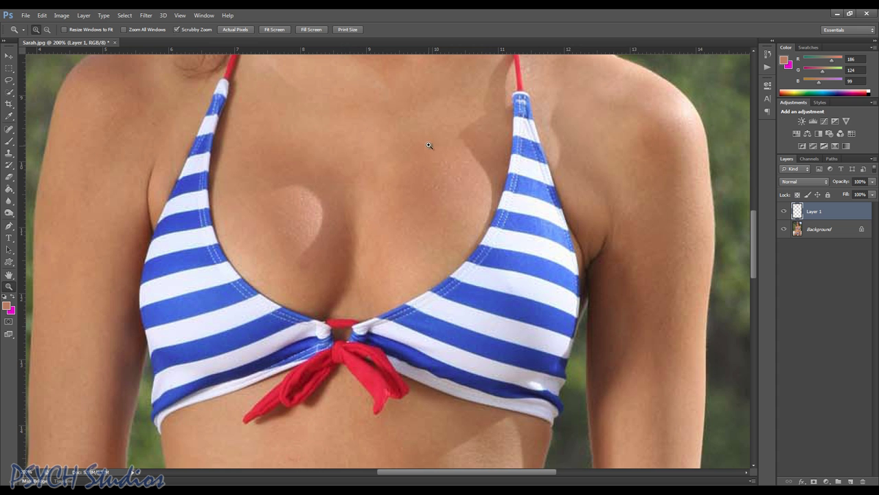
pyautogui.scroll(8, 367, 166)
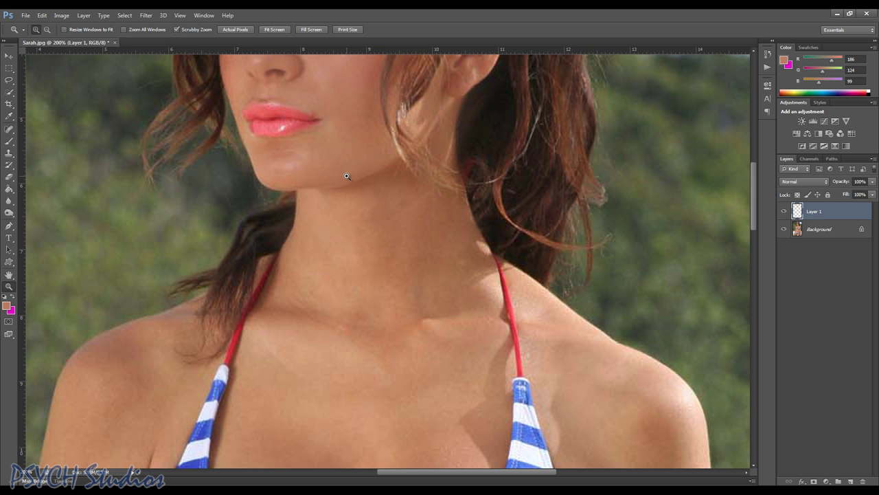
# Step: Duplicate the Background layer as a new layer named 'Surface Blur'
pyautogui.click(838, 234)
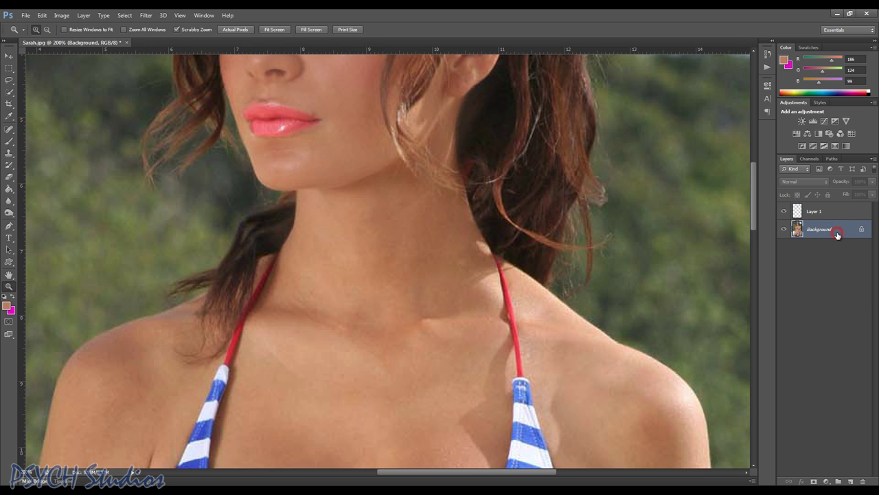
pyautogui.rightClick(837, 235)
pyautogui.click(826, 252)
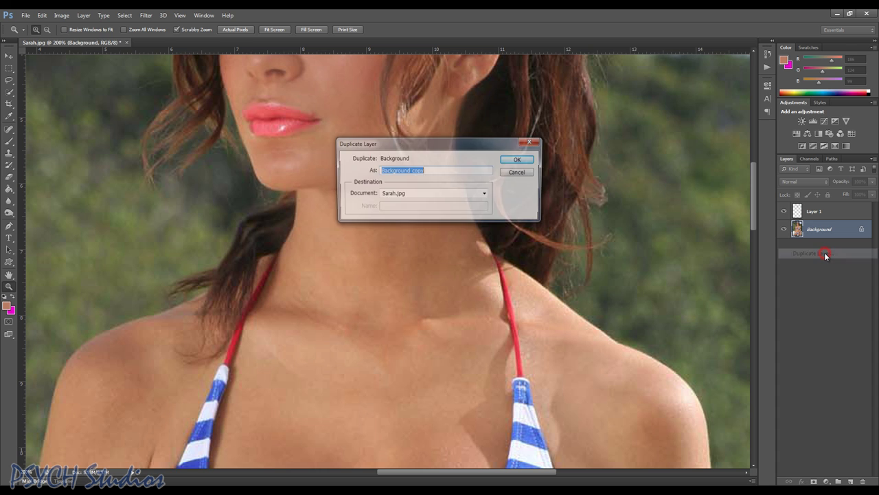
pyautogui.write('Surface Blur')
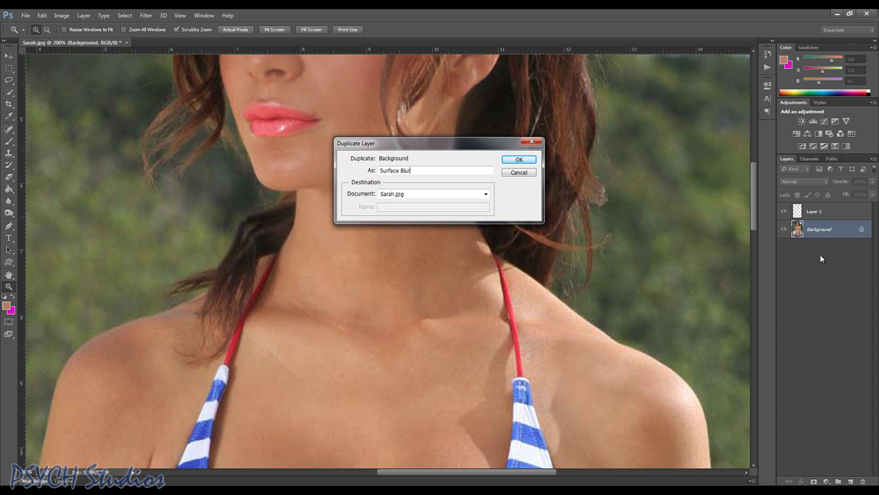
pyautogui.click(518, 158)
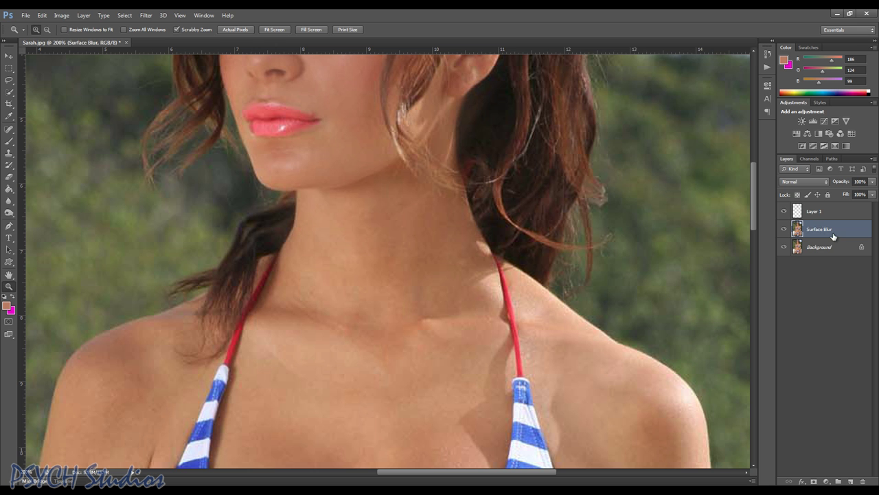
# Step: Choose Filter > Blur > Surface Blur to preview a 5-pixel radius
pyautogui.click(146, 16)
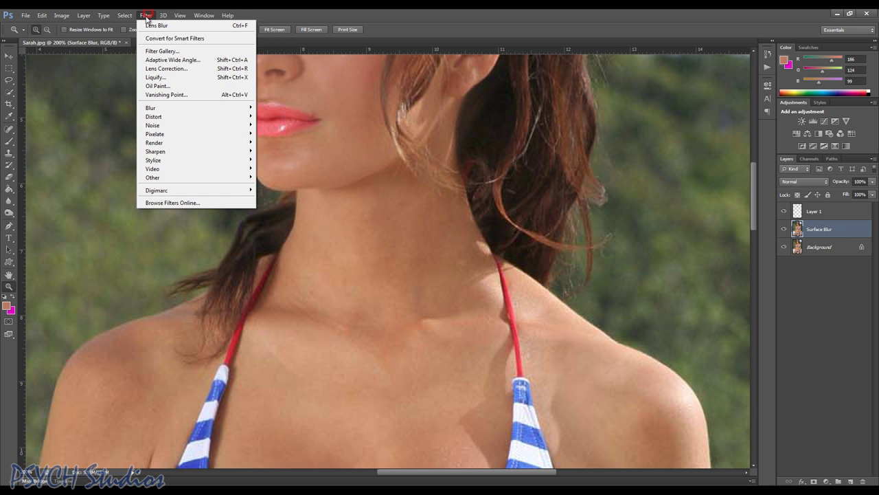
pyautogui.moveTo(158, 108)
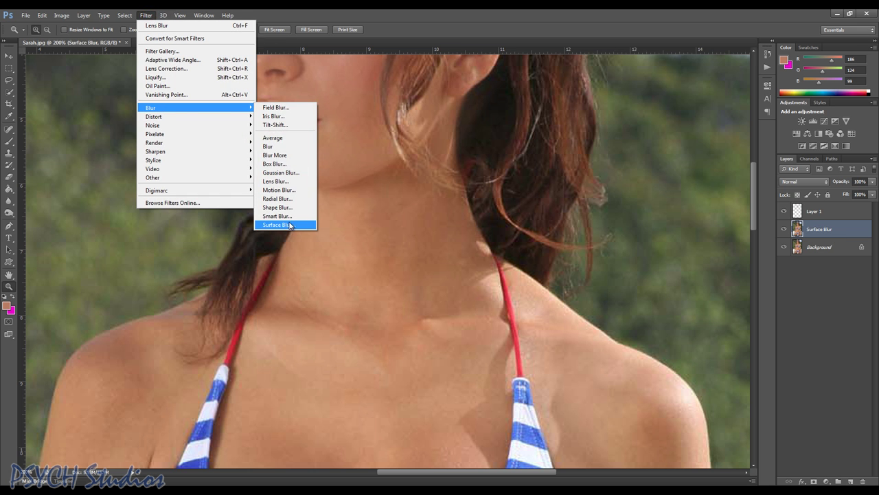
pyautogui.click(289, 225)
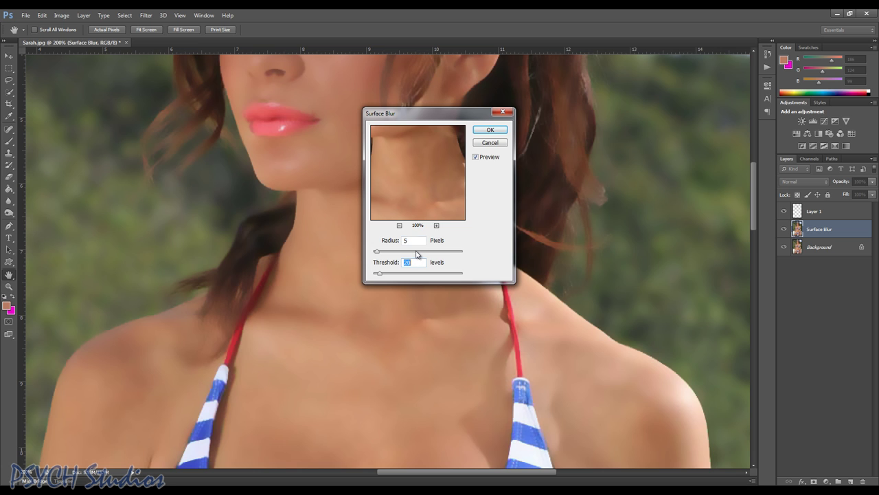
# Step: Apply the 5-pixel Surface Blur and scroll around the photo to inspect the smoothing
pyautogui.click(489, 130)
pyautogui.press('z')
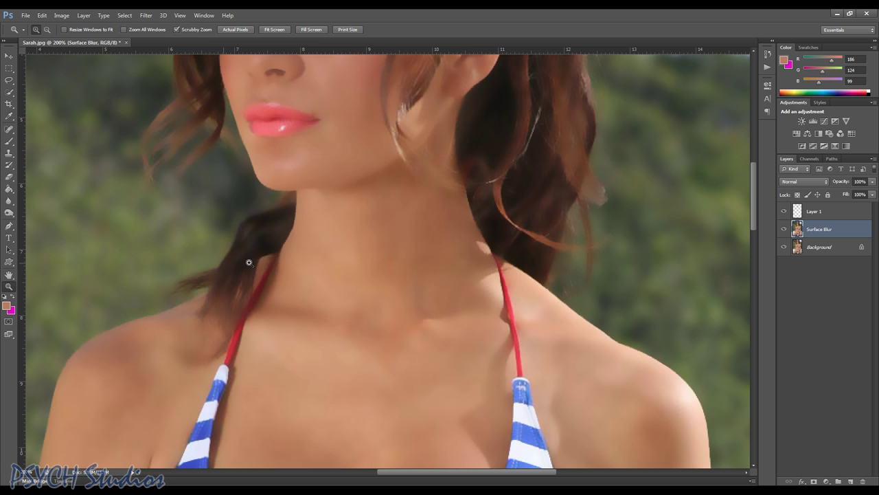
pyautogui.scroll(-5, 479, 362)
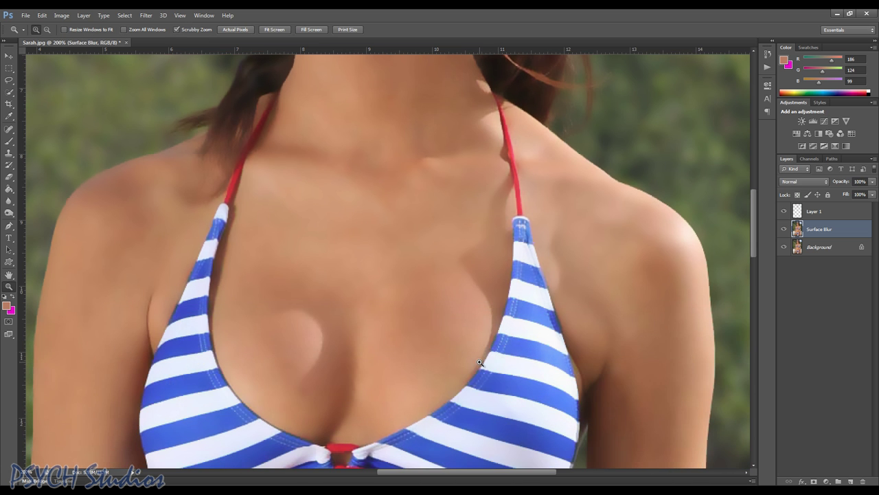
pyautogui.scroll(-10, 476, 357)
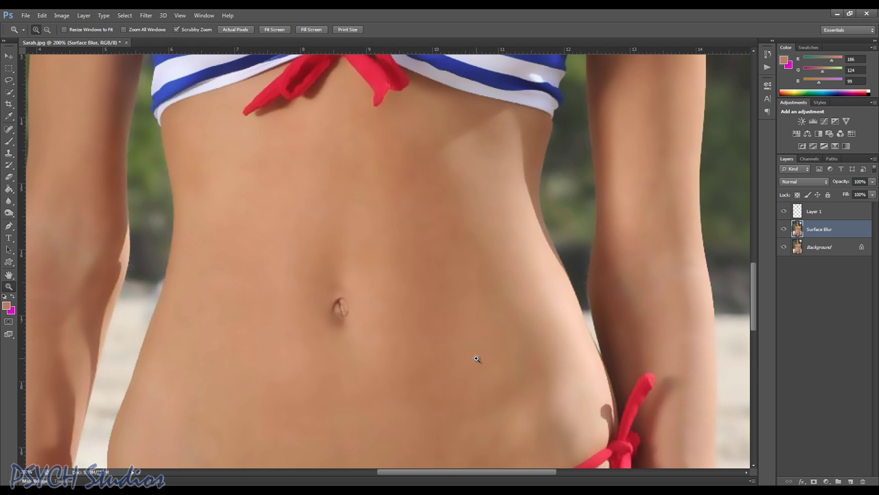
pyautogui.scroll(-5, 477, 359)
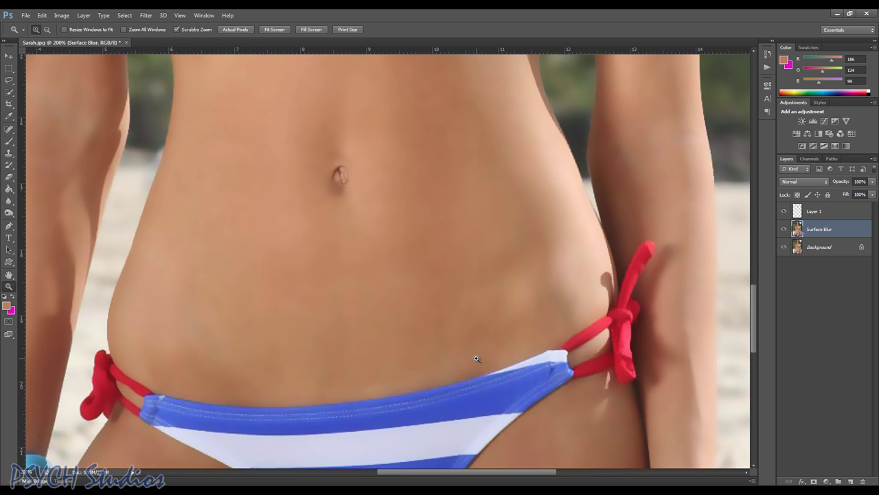
pyautogui.scroll(13, 477, 358)
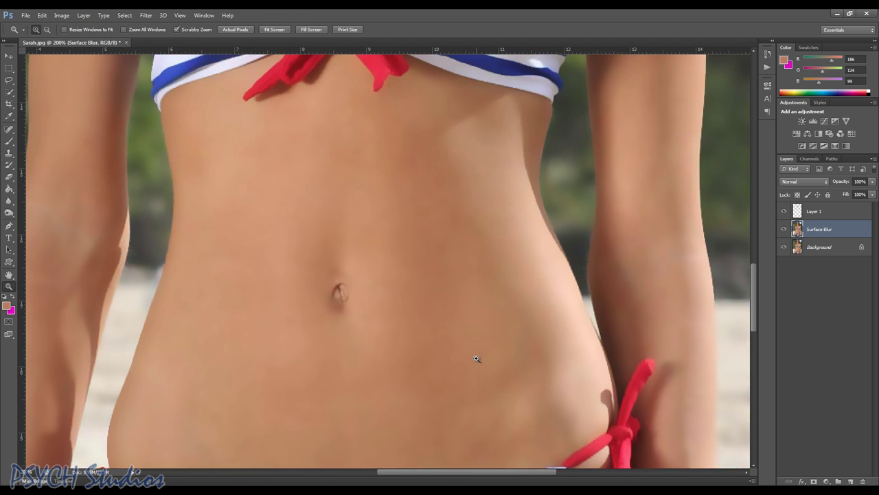
pyautogui.scroll(6, 468, 359)
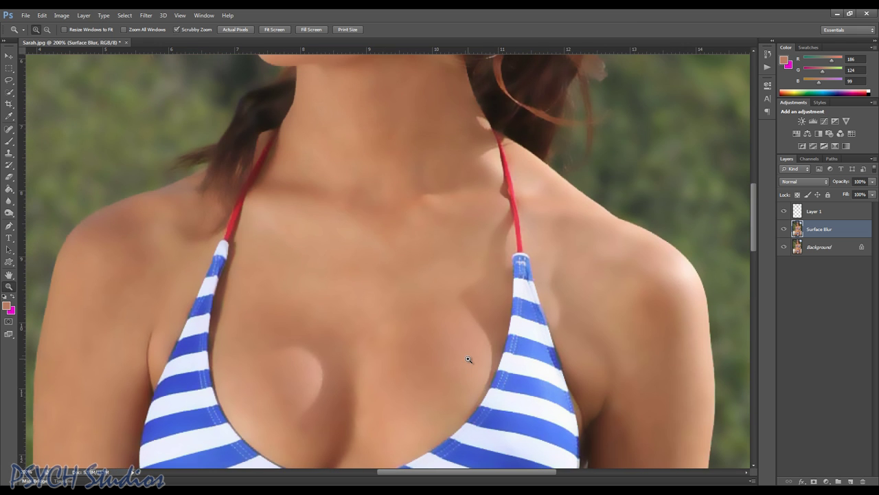
pyautogui.scroll(7, 533, 392)
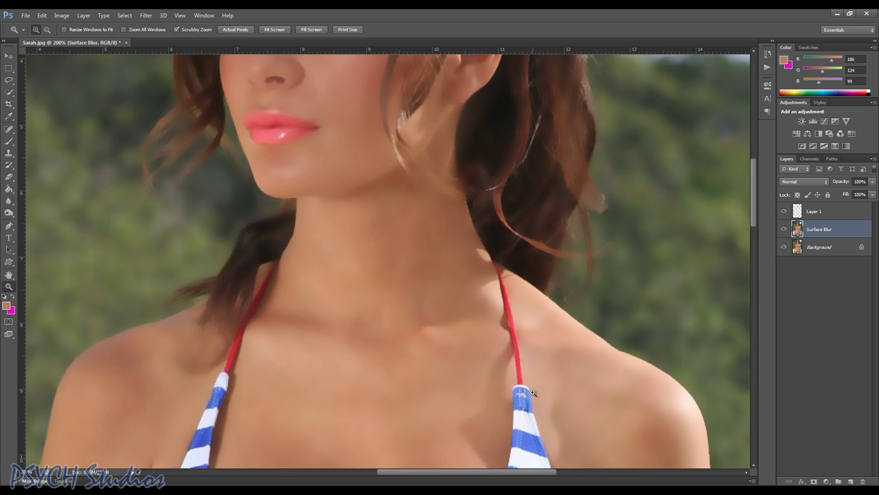
pyautogui.scroll(1, 533, 393)
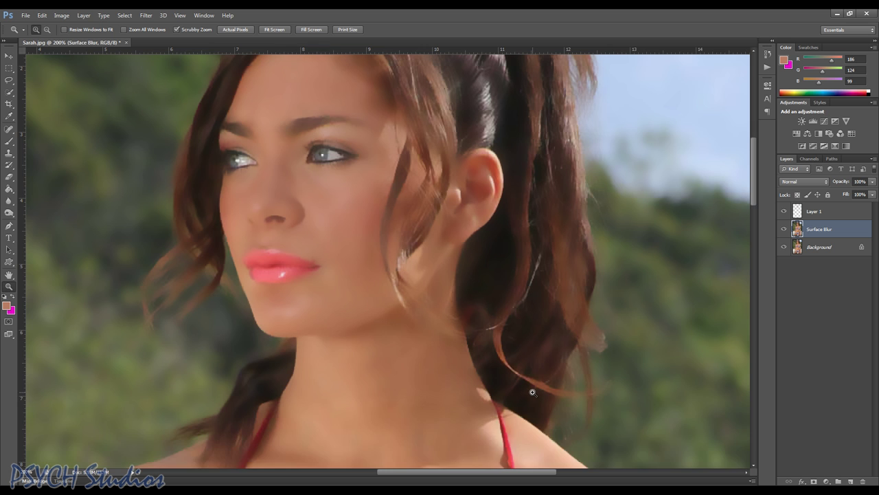
pyautogui.scroll(1, 532, 392)
pyautogui.scroll(5, 532, 393)
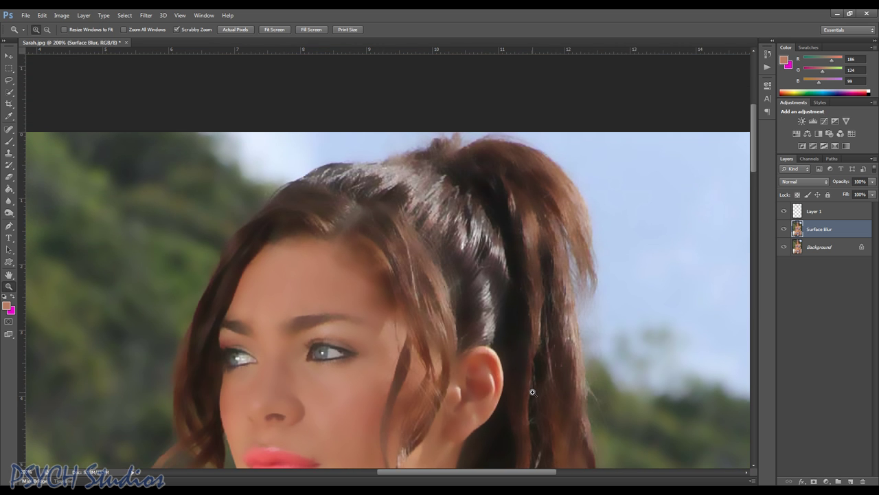
pyautogui.scroll(-3, 533, 392)
pyautogui.scroll(-3, 532, 392)
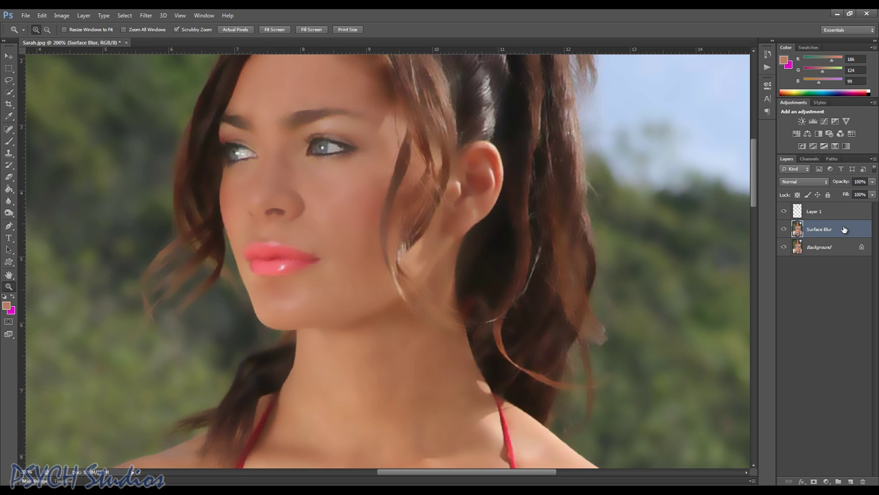
# Step: Add a layer mask to Surface Blur and invert it to black, hiding the blur
pyautogui.click(814, 481)
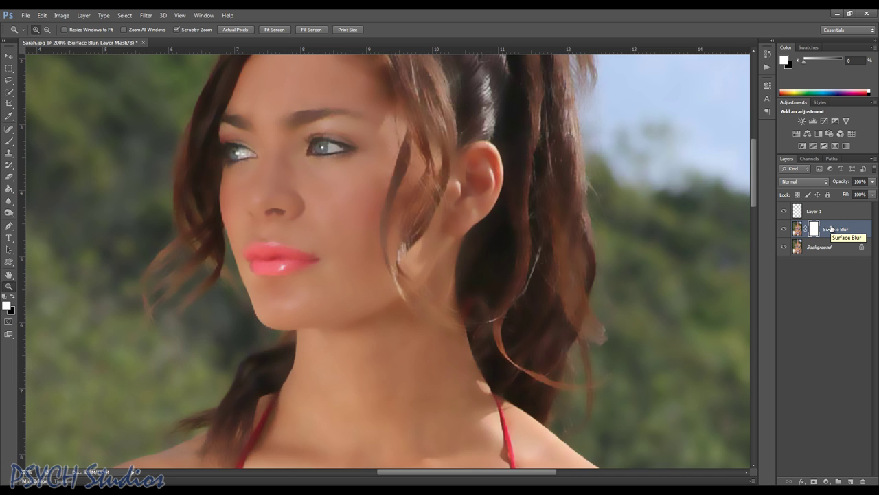
pyautogui.hotkey('ctrl', 'i')
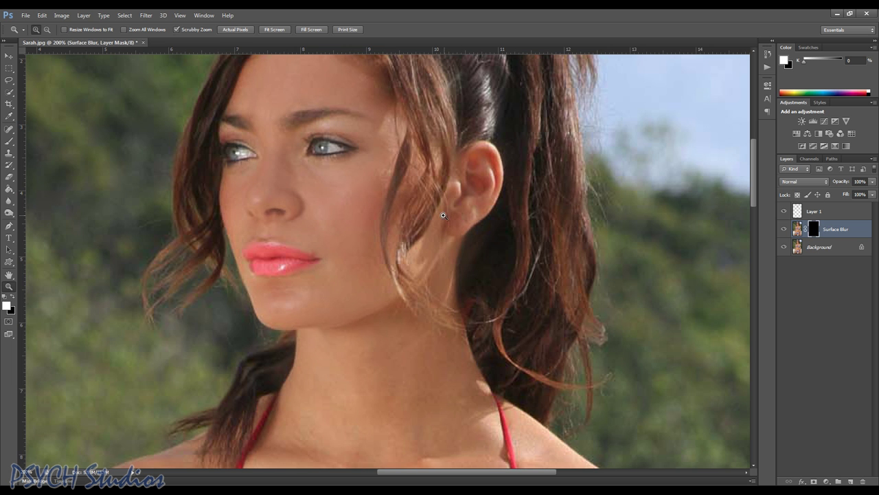
pyautogui.scroll(-10, 444, 215)
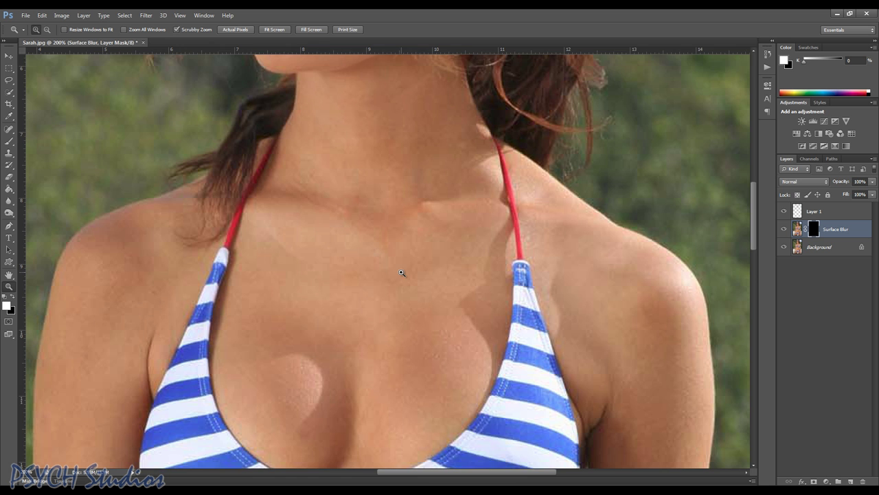
pyautogui.scroll(-2, 402, 273)
pyautogui.scroll(4, 402, 272)
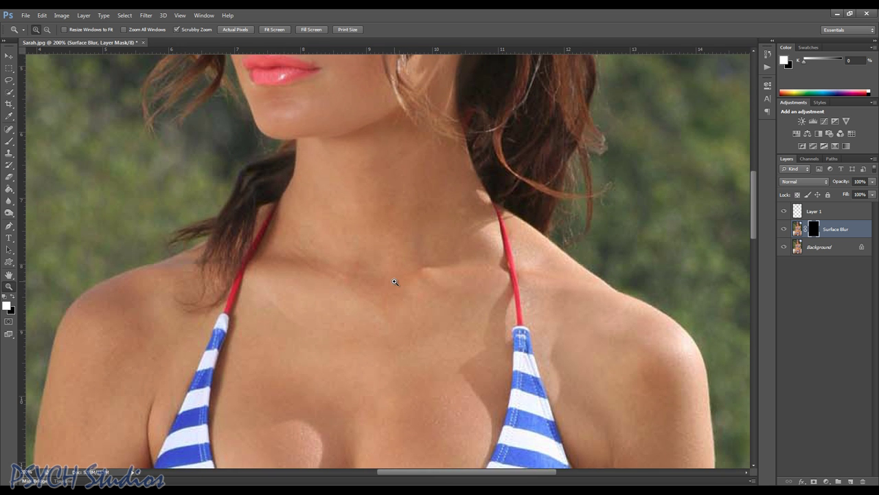
pyautogui.scroll(2, 394, 282)
# Step: Zoom out to 100% to see the whole figure
pyautogui.click(47, 29)
pyautogui.click(328, 156)
pyautogui.click(328, 157)
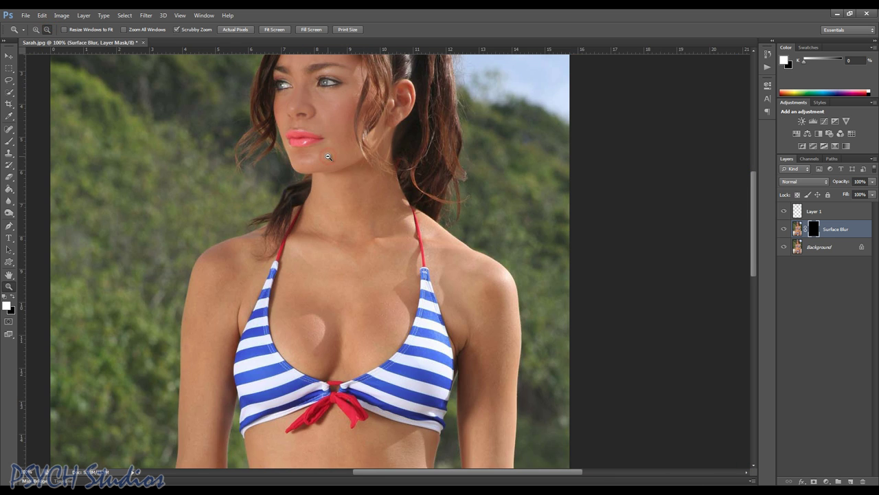
pyautogui.scroll(3, 322, 157)
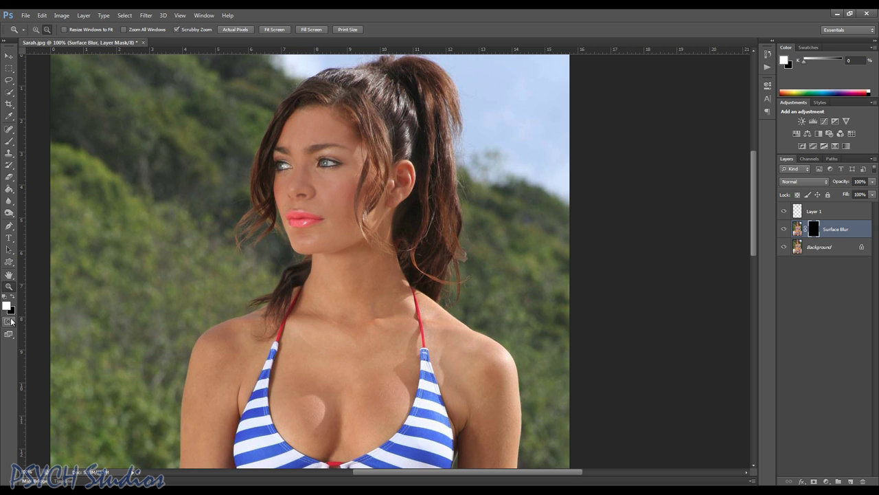
# Step: Set the brush to size 60 and 100% opacity
pyautogui.click(8, 141)
pyautogui.press(']')
pyautogui.press(']')
pyautogui.press(']')
pyautogui.press(']')
pyautogui.press(']')
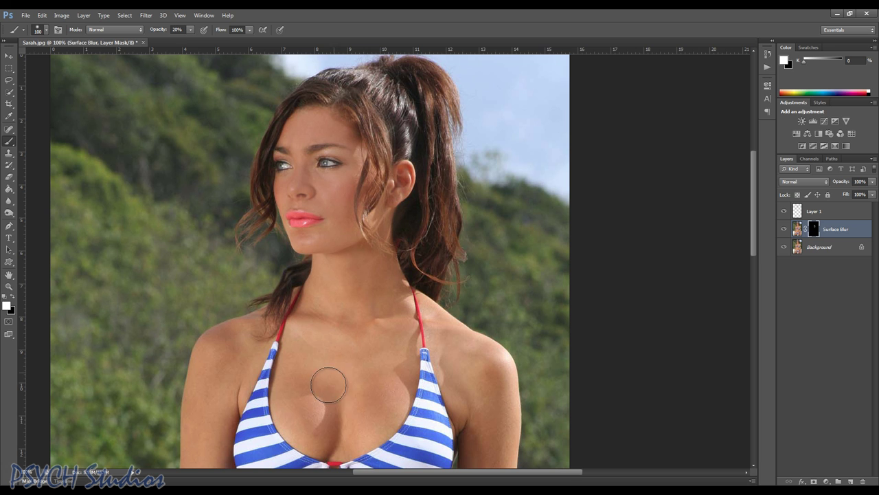
pyautogui.scroll(-1, 206, 62)
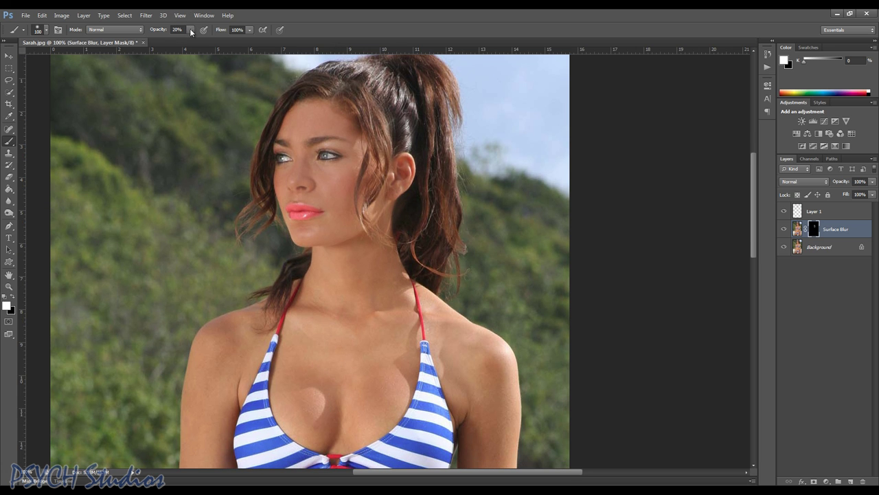
pyautogui.click(190, 30)
pyautogui.moveTo(191, 40); pyautogui.dragTo(240, 43)
pyautogui.moveTo(357, 358)
pyautogui.mouseDown()
pyautogui.moveTo(359, 331)
pyautogui.moveTo(346, 361)
pyautogui.moveTo(346, 317)
pyautogui.moveTo(327, 404)
pyautogui.moveTo(335, 418)
pyautogui.moveTo(368, 398)
pyautogui.moveTo(333, 437)
pyautogui.moveTo(373, 409)
pyautogui.moveTo(388, 371)
pyautogui.moveTo(388, 396)
pyautogui.moveTo(399, 335)
pyautogui.moveTo(397, 297)
pyautogui.moveTo(381, 268)
pyautogui.moveTo(352, 295)
pyautogui.moveTo(360, 251)
pyautogui.moveTo(339, 280)
pyautogui.moveTo(337, 258)
pyautogui.moveTo(325, 286)
pyautogui.moveTo(334, 265)
pyautogui.moveTo(357, 261)
pyautogui.mouseUp()
# Step: Paint the mask to reveal smoothing over the chest, both shoulders, left arm and upper abdomen
pyautogui.moveTo(378, 335)
pyautogui.mouseDown()
pyautogui.moveTo(394, 314)
pyautogui.moveTo(449, 348)
pyautogui.moveTo(446, 337)
pyautogui.moveTo(494, 389)
pyautogui.moveTo(504, 373)
pyautogui.moveTo(444, 354)
pyautogui.moveTo(492, 451)
pyautogui.moveTo(504, 401)
pyautogui.moveTo(466, 401)
pyautogui.mouseUp()
pyautogui.moveTo(216, 385)
pyautogui.mouseDown()
pyautogui.moveTo(237, 339)
pyautogui.moveTo(217, 357)
pyautogui.moveTo(222, 343)
pyautogui.moveTo(249, 321)
pyautogui.moveTo(217, 423)
pyautogui.moveTo(219, 410)
pyautogui.moveTo(217, 468)
pyautogui.moveTo(203, 413)
pyautogui.moveTo(196, 458)
pyautogui.mouseUp()
pyautogui.moveTo(203, 396)
pyautogui.mouseDown()
pyautogui.moveTo(226, 328)
pyautogui.moveTo(244, 328)
pyautogui.moveTo(228, 395)
pyautogui.moveTo(260, 388)
pyautogui.moveTo(310, 418)
pyautogui.moveTo(336, 402)
pyautogui.moveTo(343, 287)
pyautogui.moveTo(351, 369)
pyautogui.mouseUp()
pyautogui.scroll(-4, 339, 297)
pyautogui.moveTo(264, 396)
pyautogui.mouseDown()
pyautogui.moveTo(256, 371)
pyautogui.moveTo(397, 400)
pyautogui.moveTo(412, 376)
pyautogui.moveTo(431, 378)
pyautogui.moveTo(423, 369)
pyautogui.moveTo(424, 449)
pyautogui.moveTo(433, 463)
pyautogui.moveTo(395, 411)
pyautogui.moveTo(367, 410)
pyautogui.moveTo(363, 454)
pyautogui.moveTo(355, 407)
pyautogui.moveTo(334, 421)
pyautogui.moveTo(322, 476)
pyautogui.moveTo(302, 457)
pyautogui.moveTo(288, 389)
pyautogui.moveTo(275, 455)
pyautogui.moveTo(266, 361)
pyautogui.moveTo(249, 467)
pyautogui.mouseUp()
pyautogui.scroll(-3, 249, 467)
pyautogui.moveTo(249, 353)
pyautogui.mouseDown()
pyautogui.moveTo(233, 435)
pyautogui.moveTo(356, 436)
pyautogui.moveTo(264, 442)
pyautogui.moveTo(270, 445)
pyautogui.moveTo(423, 426)
pyautogui.moveTo(459, 390)
pyautogui.moveTo(431, 357)
pyautogui.moveTo(426, 408)
pyautogui.moveTo(379, 399)
pyautogui.moveTo(378, 371)
pyautogui.moveTo(354, 376)
pyautogui.moveTo(337, 362)
pyautogui.moveTo(303, 361)
pyautogui.moveTo(289, 392)
pyautogui.moveTo(292, 336)
pyautogui.moveTo(276, 386)
pyautogui.moveTo(298, 310)
pyautogui.moveTo(295, 280)
pyautogui.moveTo(283, 298)
pyautogui.moveTo(271, 281)
pyautogui.moveTo(270, 291)
pyautogui.moveTo(155, 390)
pyautogui.moveTo(164, 397)
pyautogui.moveTo(178, 362)
pyautogui.moveTo(187, 305)
pyautogui.moveTo(197, 339)
pyautogui.moveTo(202, 302)
pyautogui.moveTo(209, 310)
pyautogui.moveTo(209, 202)
pyautogui.moveTo(190, 273)
pyautogui.moveTo(202, 153)
pyautogui.moveTo(213, 223)
pyautogui.moveTo(179, 381)
pyautogui.mouseUp()
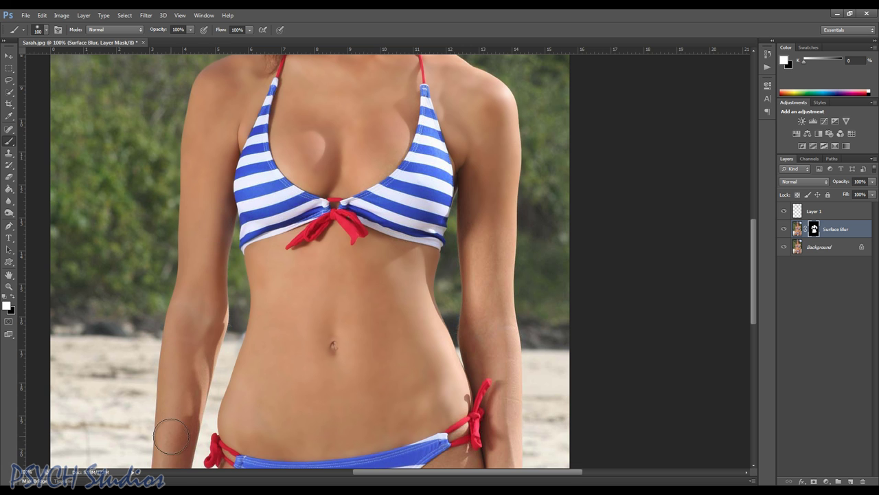
pyautogui.moveTo(169, 454)
pyautogui.mouseDown()
pyautogui.moveTo(189, 426)
pyautogui.moveTo(216, 292)
pyautogui.mouseUp()
# Step: Reveal smoothing along the left forearm, right thigh, right arm, chest and left shoulder
pyautogui.scroll(-5, 217, 296)
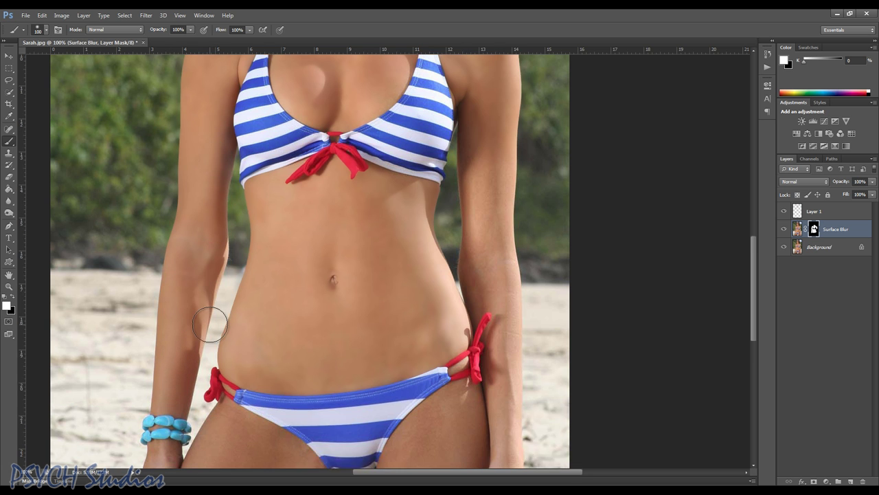
pyautogui.moveTo(175, 347)
pyautogui.mouseDown()
pyautogui.moveTo(161, 422)
pyautogui.moveTo(241, 412)
pyautogui.moveTo(235, 428)
pyautogui.moveTo(295, 403)
pyautogui.moveTo(309, 426)
pyautogui.moveTo(294, 408)
pyautogui.moveTo(286, 463)
pyautogui.moveTo(202, 452)
pyautogui.mouseUp()
pyautogui.scroll(-5, 244, 416)
pyautogui.moveTo(259, 293)
pyautogui.mouseDown()
pyautogui.moveTo(200, 337)
pyautogui.moveTo(153, 320)
pyautogui.mouseUp()
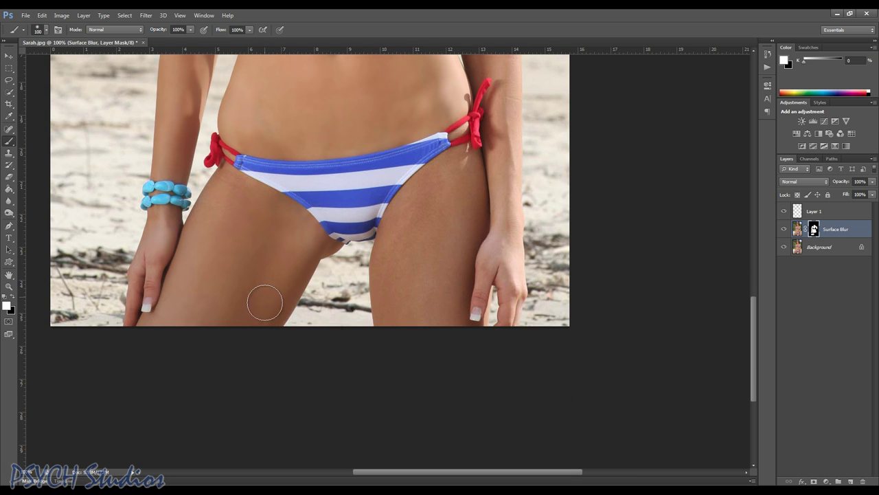
pyautogui.moveTo(396, 338)
pyautogui.mouseDown()
pyautogui.moveTo(392, 244)
pyautogui.moveTo(422, 193)
pyautogui.moveTo(464, 162)
pyautogui.moveTo(470, 206)
pyautogui.moveTo(451, 270)
pyautogui.moveTo(452, 327)
pyautogui.moveTo(446, 225)
pyautogui.moveTo(436, 240)
pyautogui.moveTo(429, 307)
pyautogui.moveTo(434, 195)
pyautogui.moveTo(398, 308)
pyautogui.moveTo(398, 336)
pyautogui.moveTo(404, 213)
pyautogui.moveTo(432, 330)
pyautogui.moveTo(478, 254)
pyautogui.moveTo(488, 280)
pyautogui.moveTo(505, 234)
pyautogui.moveTo(505, 94)
pyautogui.mouseUp()
pyautogui.scroll(5, 509, 315)
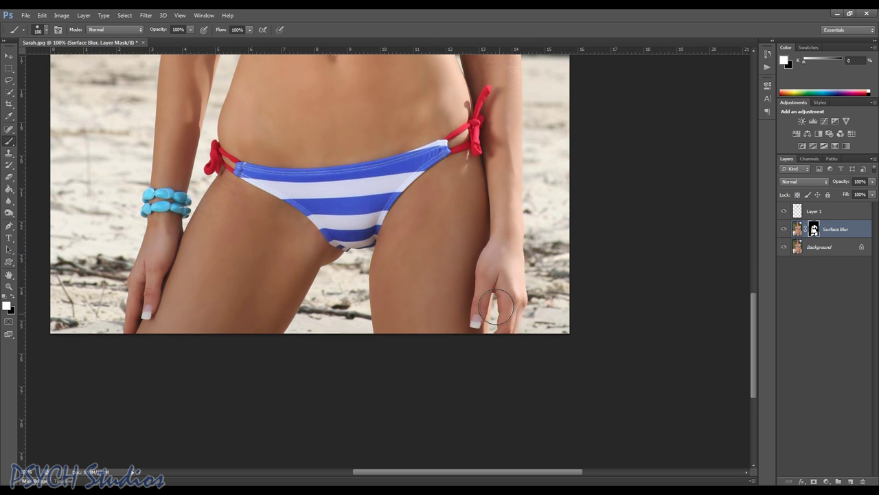
pyautogui.scroll(1, 467, 289)
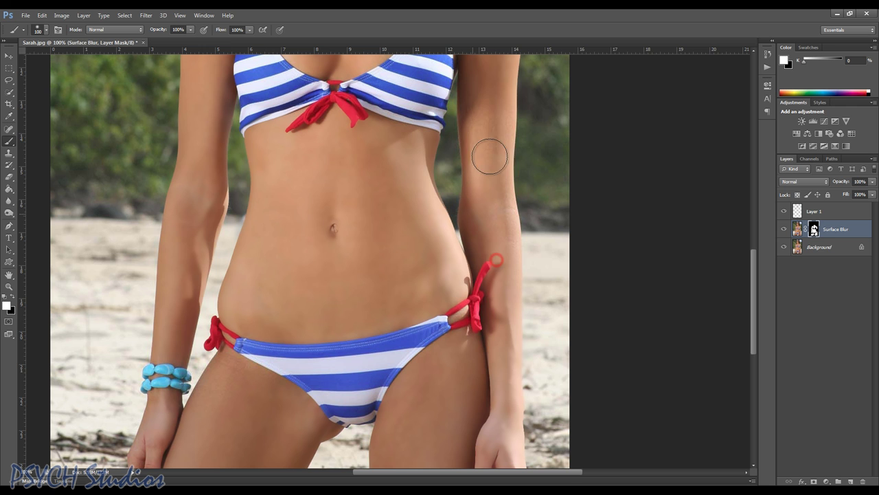
pyautogui.moveTo(479, 163)
pyautogui.mouseDown()
pyautogui.moveTo(487, 70)
pyautogui.moveTo(488, 262)
pyautogui.moveTo(501, 194)
pyautogui.moveTo(496, 161)
pyautogui.moveTo(500, 267)
pyautogui.moveTo(493, 251)
pyautogui.moveTo(516, 252)
pyautogui.moveTo(505, 267)
pyautogui.moveTo(475, 79)
pyautogui.moveTo(504, 96)
pyautogui.moveTo(483, 276)
pyautogui.moveTo(479, 168)
pyautogui.moveTo(453, 93)
pyautogui.moveTo(460, 114)
pyautogui.moveTo(430, 133)
pyautogui.moveTo(366, 150)
pyautogui.mouseUp()
pyautogui.scroll(3, 498, 258)
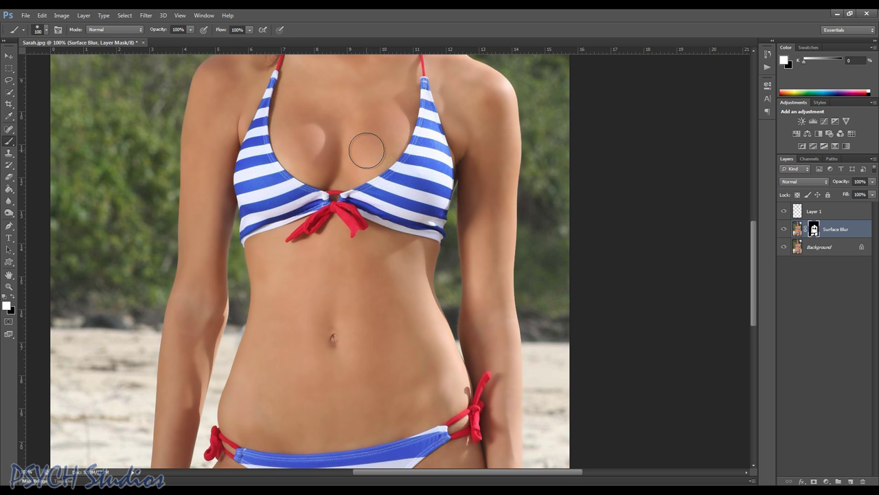
pyautogui.scroll(6, 366, 150)
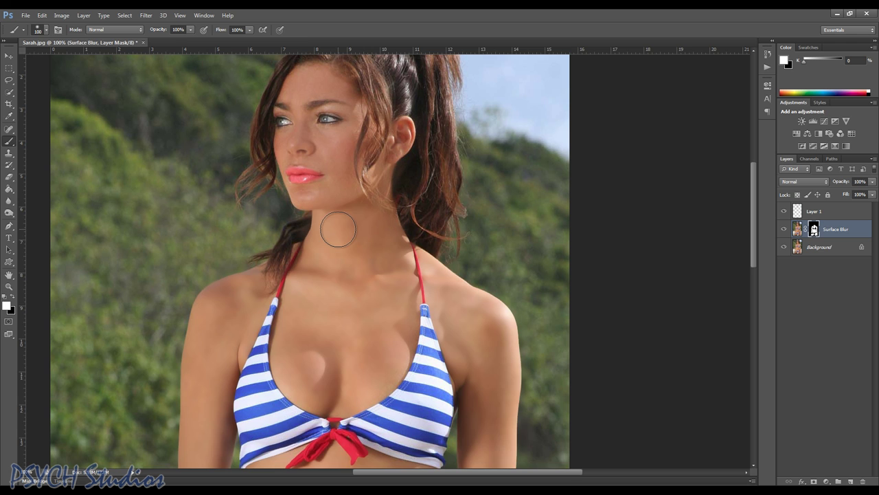
pyautogui.scroll(1, 338, 230)
pyautogui.click(366, 350)
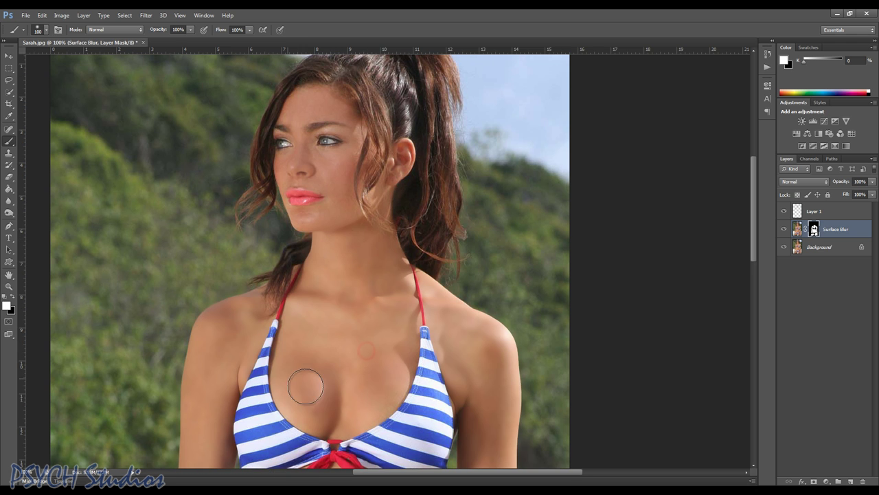
pyautogui.moveTo(236, 347)
pyautogui.mouseDown()
pyautogui.moveTo(212, 357)
pyautogui.moveTo(220, 366)
pyautogui.mouseUp()
pyautogui.click(9, 288)
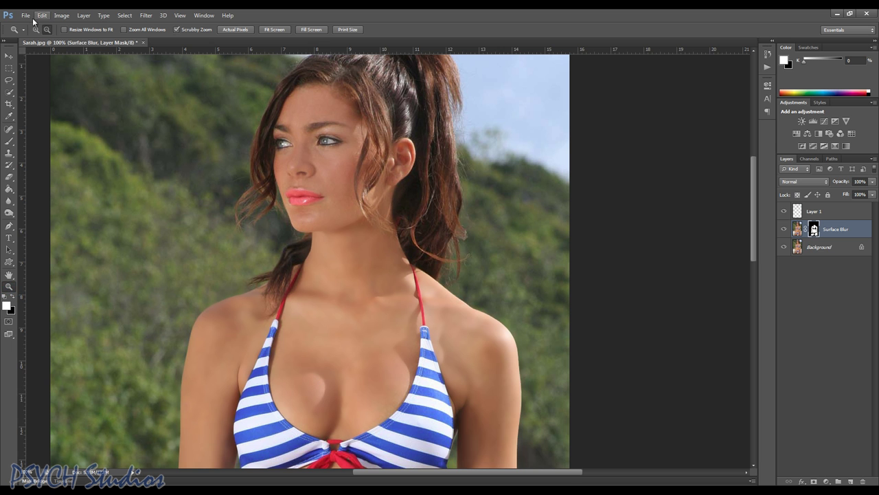
# Step: Zoom to 200% on the chest and toggle the Surface Blur layer off and on to compare
pyautogui.click(380, 370)
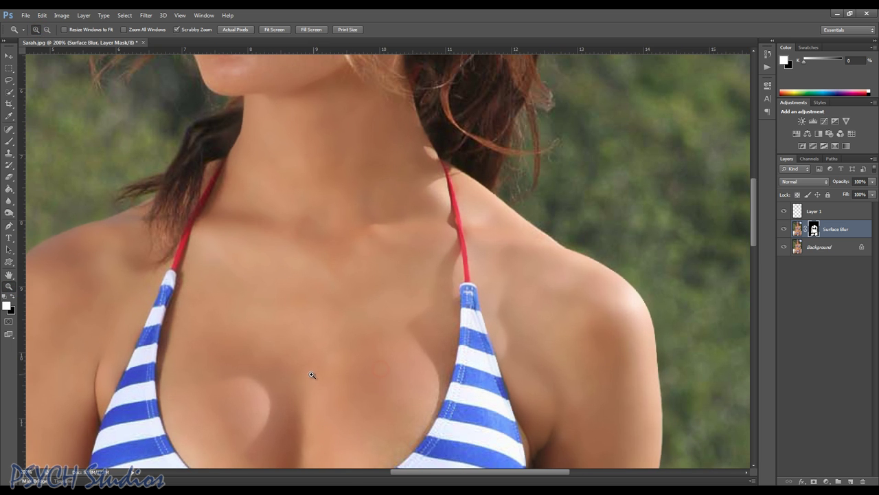
pyautogui.scroll(-10, 310, 371)
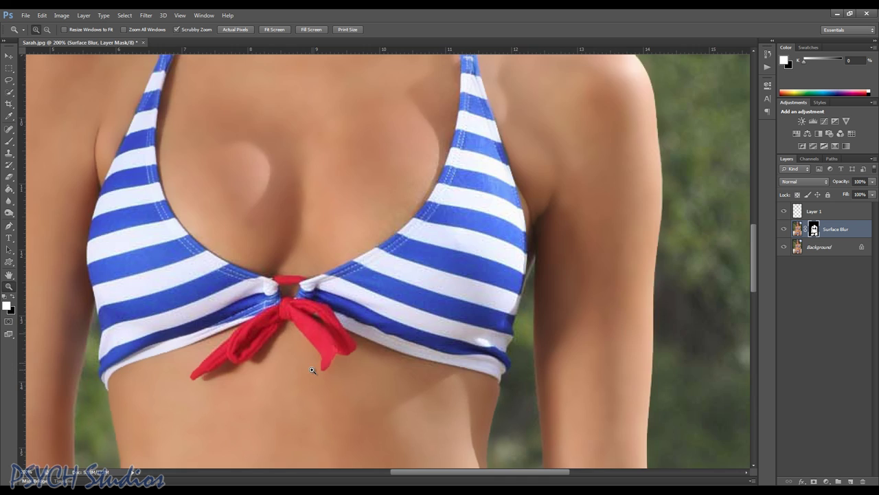
pyautogui.scroll(3, 311, 369)
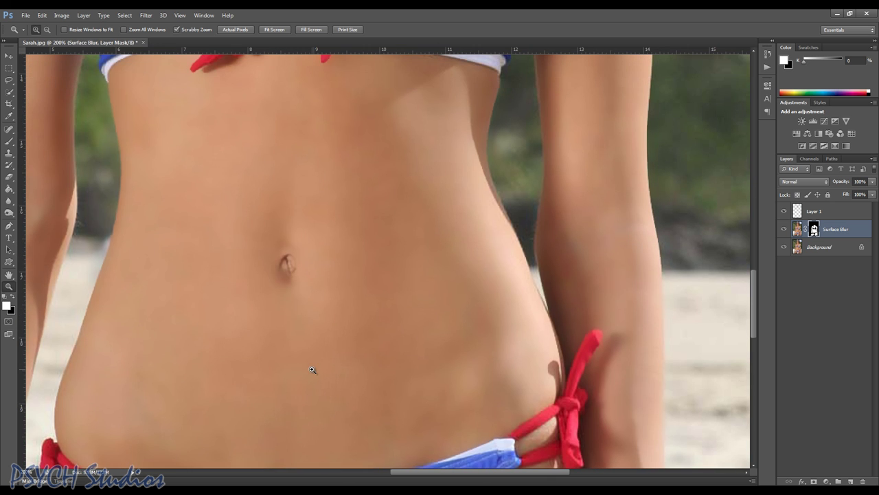
pyautogui.click(784, 231)
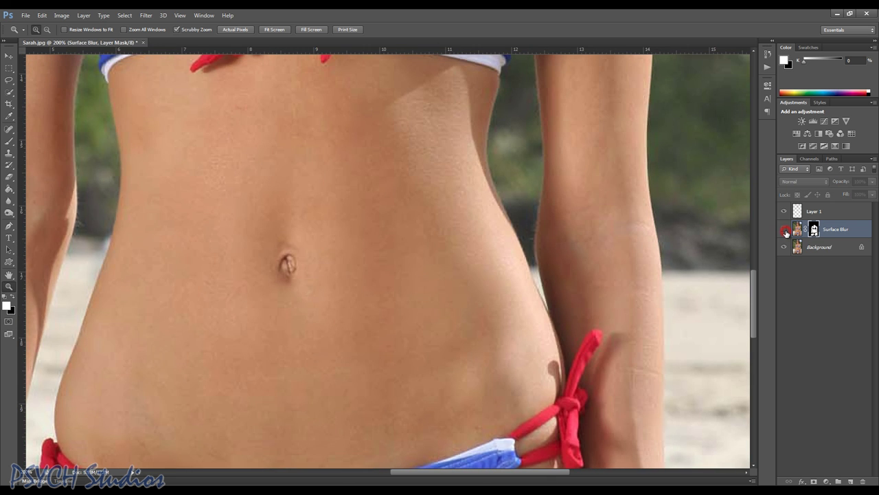
pyautogui.click(785, 231)
pyautogui.click(784, 231)
pyautogui.click(784, 231)
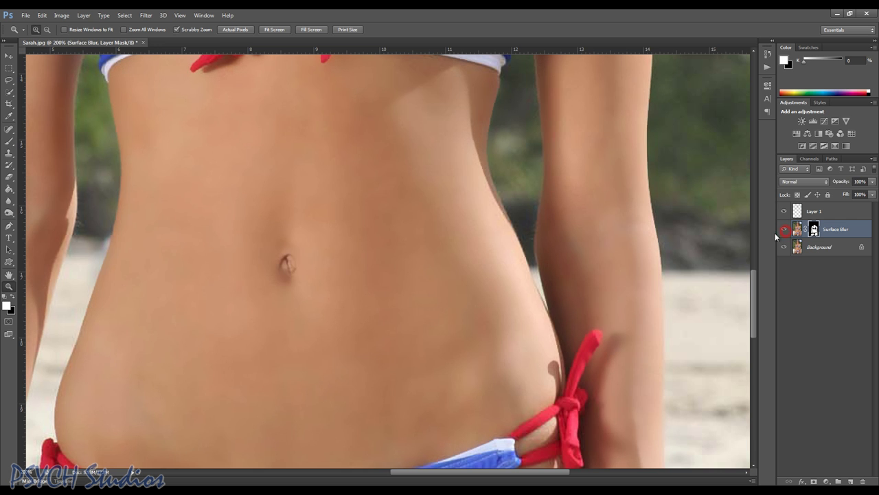
# Step: Zoom back out to 100%, then in to 200% on the face
pyautogui.click(50, 30)
pyautogui.click(294, 141)
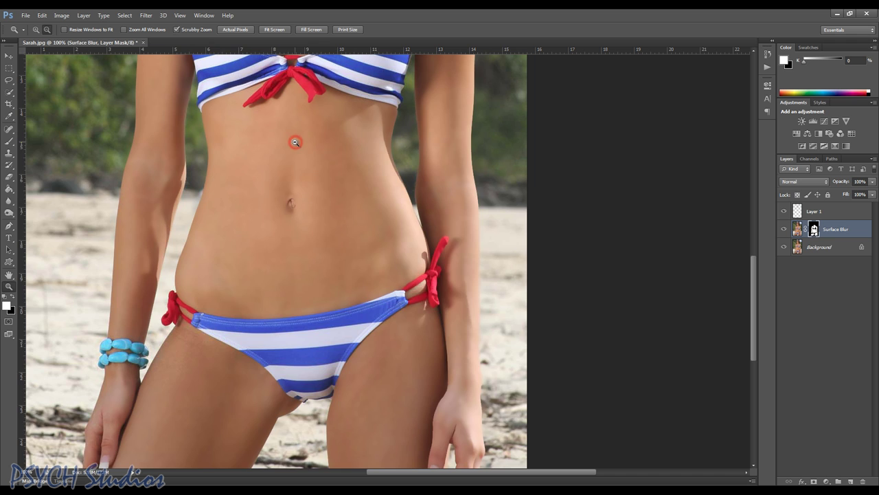
pyautogui.scroll(10, 294, 161)
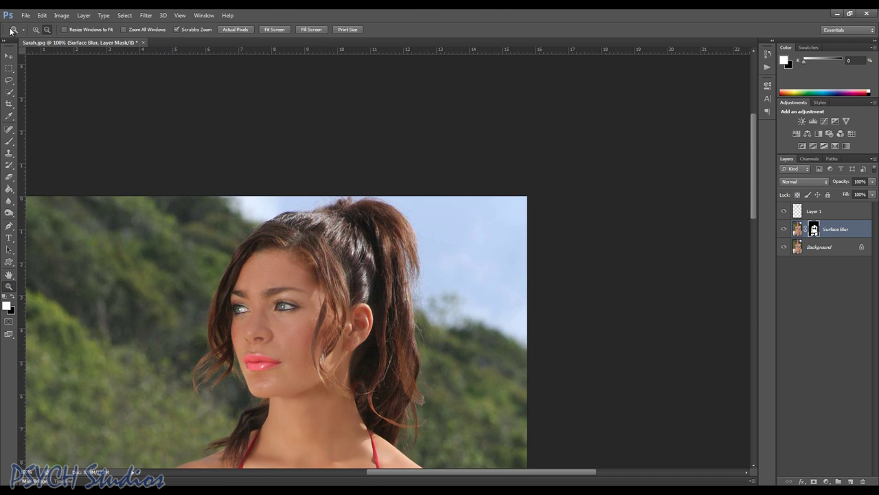
pyautogui.click(267, 299)
pyautogui.scroll(-3, 275, 329)
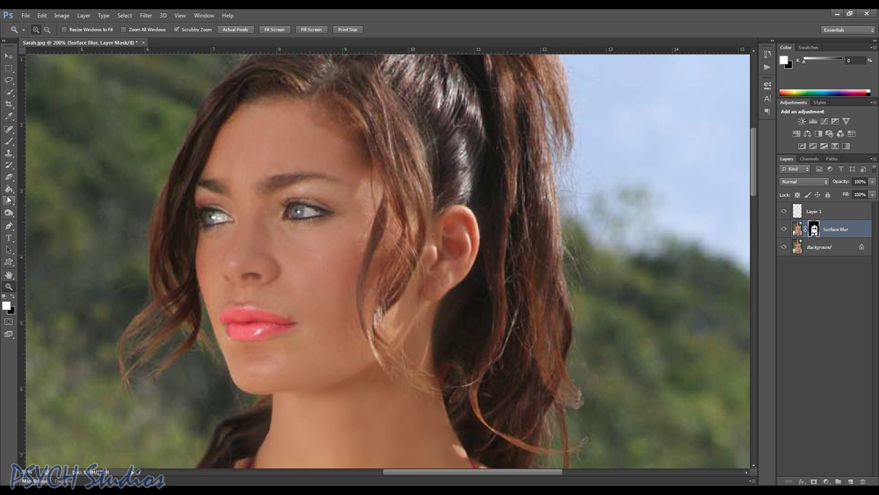
# Step: With a 40 px brush, paint smoothing under the left eye, across the forehead and near the ear
pyautogui.click(10, 140)
pyautogui.press('[')
pyautogui.press('[')
pyautogui.press('[')
pyautogui.press('[')
pyautogui.press('[')
pyautogui.press('[')
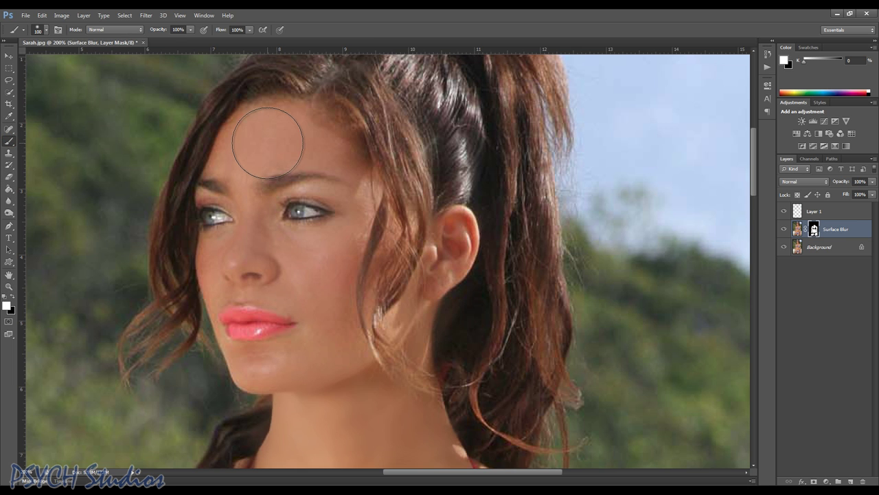
pyautogui.moveTo(279, 237); pyautogui.dragTo(329, 232)
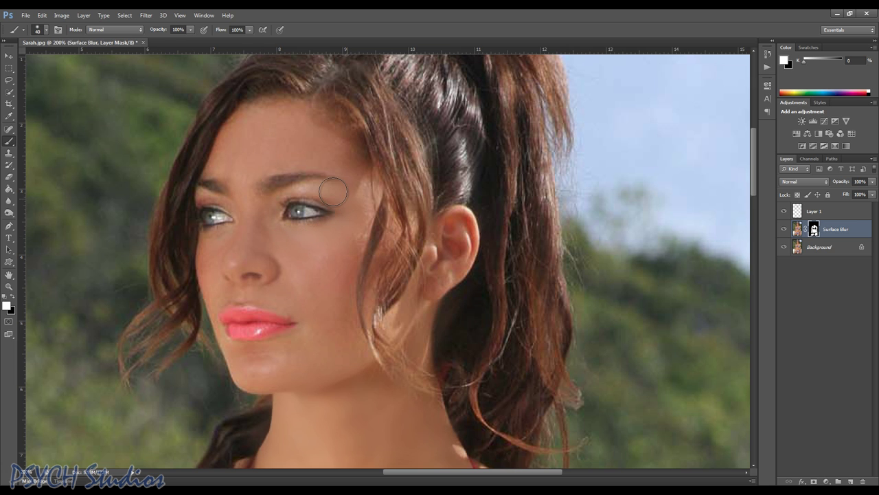
pyautogui.moveTo(345, 164); pyautogui.dragTo(278, 122)
pyautogui.moveTo(375, 294)
pyautogui.mouseDown()
pyautogui.moveTo(374, 323)
pyautogui.moveTo(415, 305)
pyautogui.mouseUp()
# Step: Paint smoothing onto the cheek, brow, mouth area and along the jawline and chin
pyautogui.moveTo(231, 239); pyautogui.dragTo(212, 243)
pyautogui.click(245, 211)
pyautogui.moveTo(250, 175); pyautogui.dragTo(294, 156)
pyautogui.moveTo(303, 304)
pyautogui.mouseDown()
pyautogui.moveTo(236, 292)
pyautogui.moveTo(213, 304)
pyautogui.mouseUp()
pyautogui.moveTo(229, 353)
pyautogui.mouseDown()
pyautogui.moveTo(209, 319)
pyautogui.moveTo(271, 375)
pyautogui.moveTo(284, 355)
pyautogui.moveTo(226, 352)
pyautogui.moveTo(341, 346)
pyautogui.mouseUp()
pyautogui.click(12, 297)
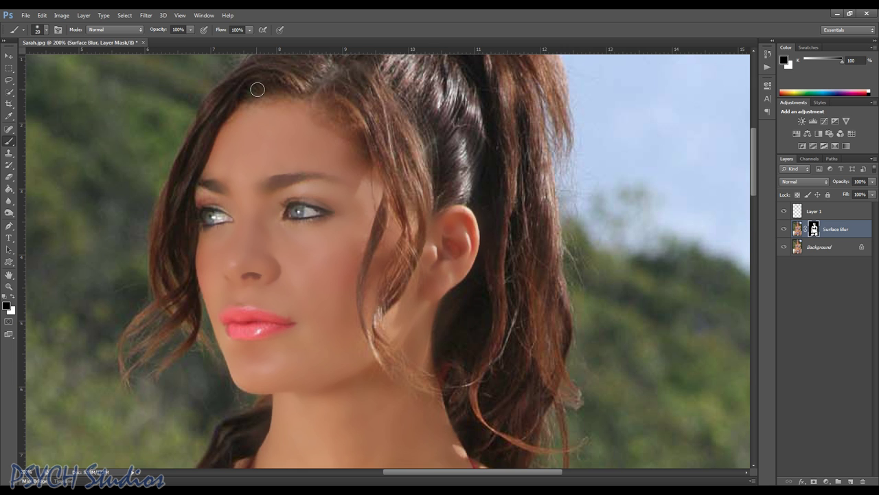
# Step: Fit the whole beach portrait on screen using the Zoom tool's Fit Screen option
pyautogui.click(8, 287)
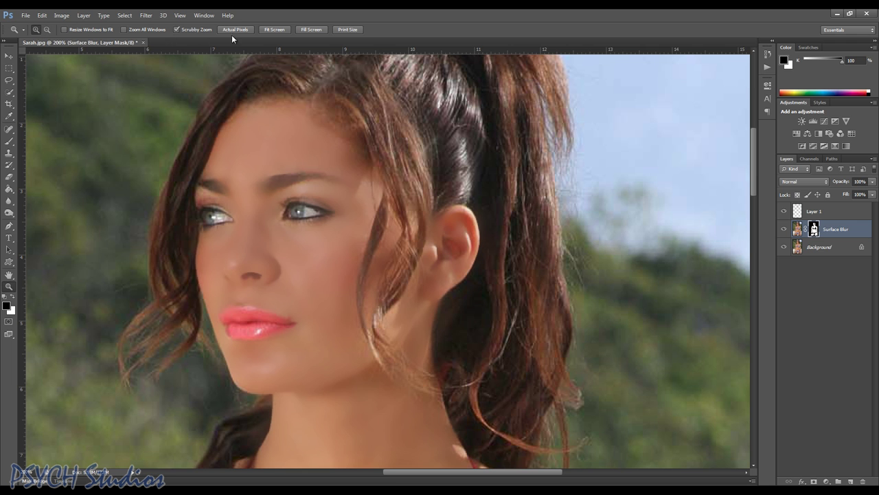
pyautogui.click(275, 31)
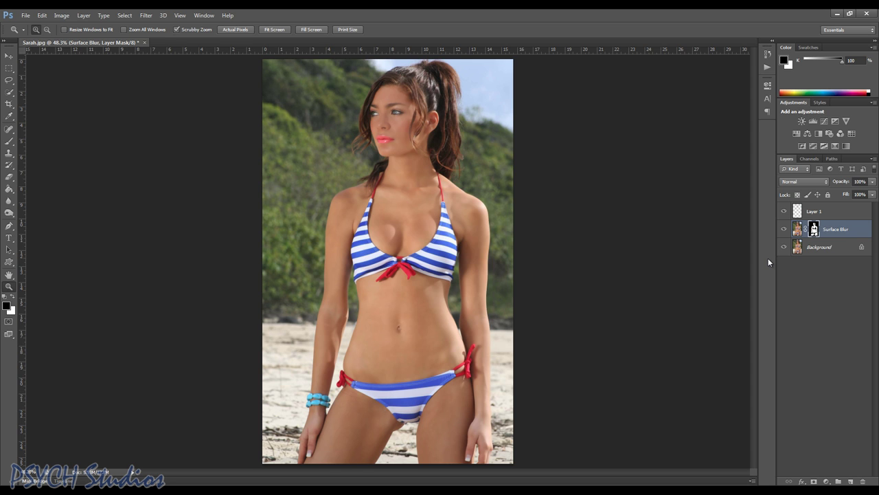
# Step: Duplicate the Background layer as a new layer named 'Lens Blur'
pyautogui.click(830, 249)
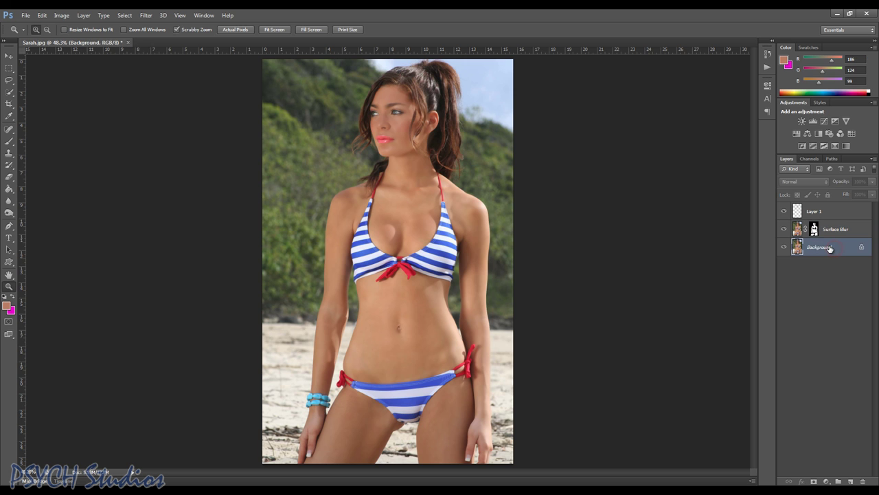
pyautogui.rightClick(831, 249)
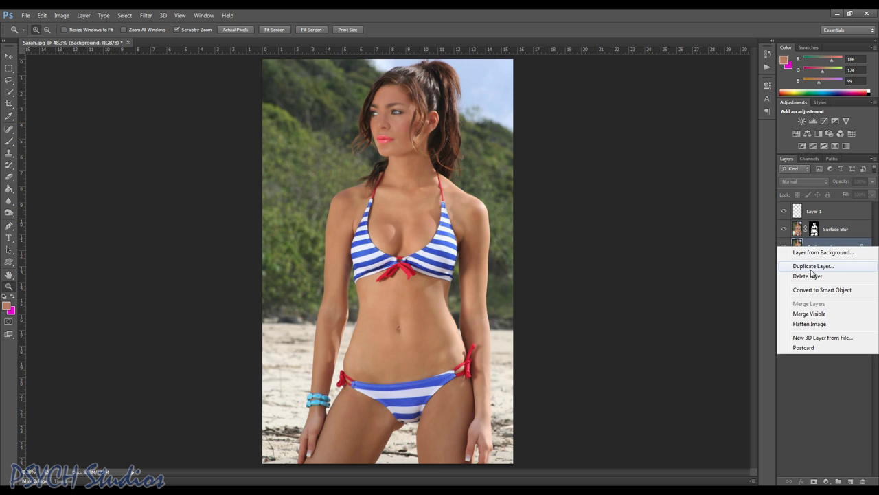
pyautogui.click(814, 265)
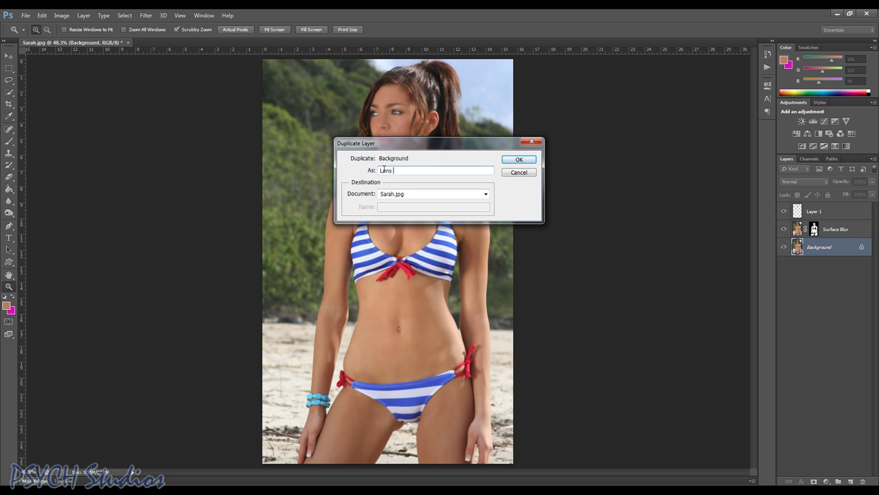
pyautogui.click(510, 159)
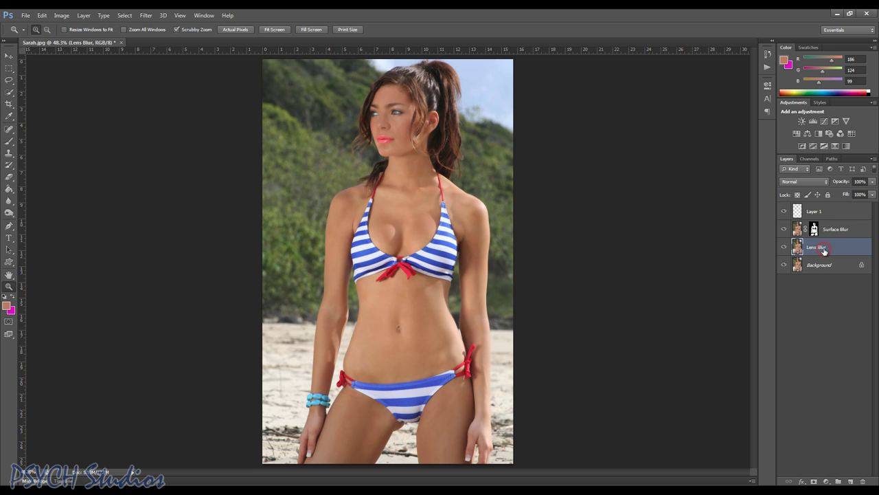
# Step: Apply a Lens Blur filter with radius 25 and Hexagon iris to the Lens Blur layer
pyautogui.click(145, 15)
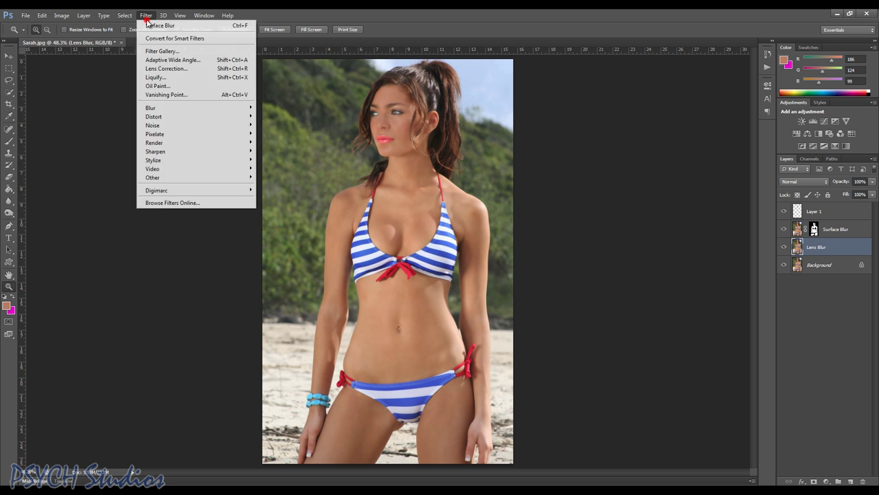
pyautogui.moveTo(174, 108)
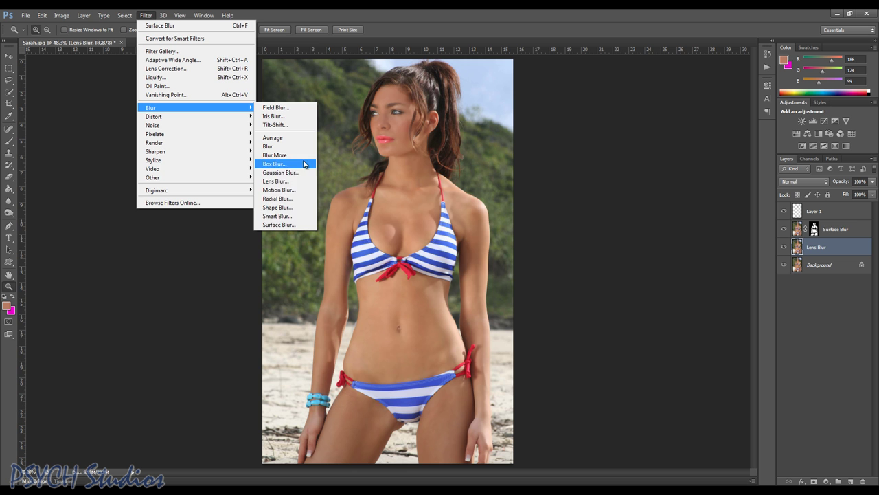
pyautogui.click(278, 181)
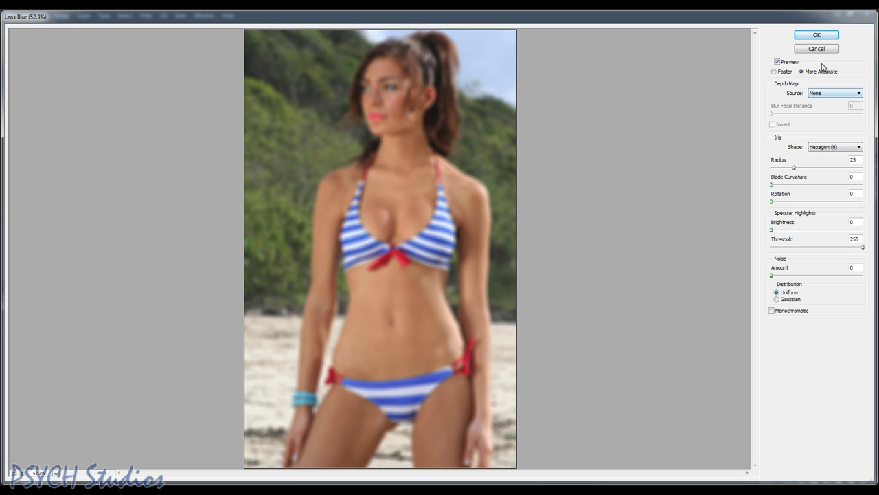
pyautogui.click(811, 35)
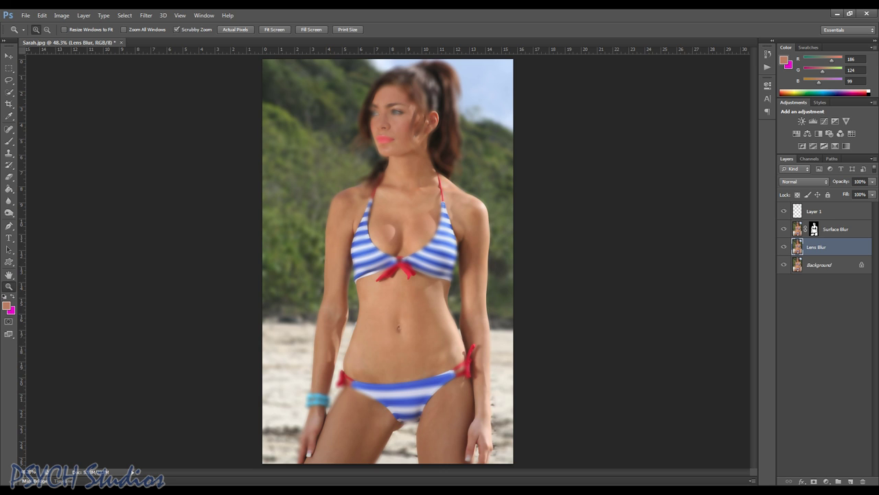
# Step: Add a layer mask to the Lens Blur layer and invert it to black with Ctrl+I
pyautogui.click(821, 248)
pyautogui.click(814, 481)
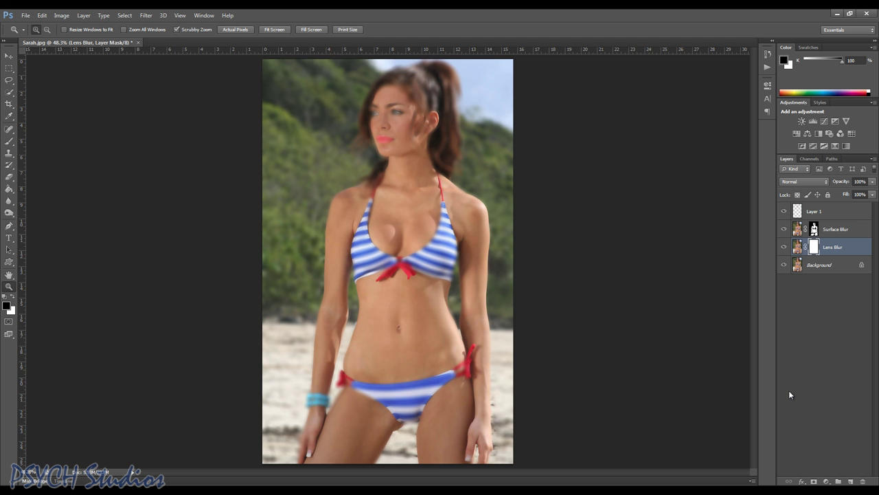
pyautogui.hotkey('ctrl', 'i')
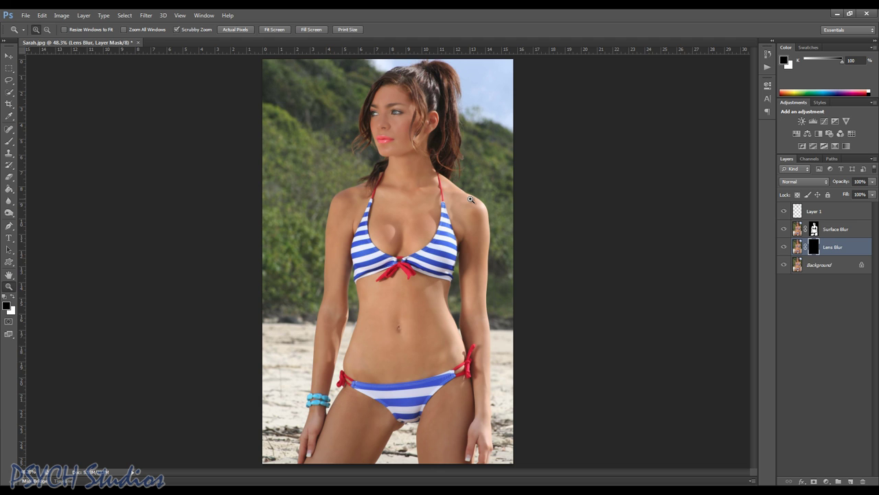
# Step: Set white as the foreground colour and switch to the Brush tool
pyautogui.click(11, 297)
pyautogui.click(7, 305)
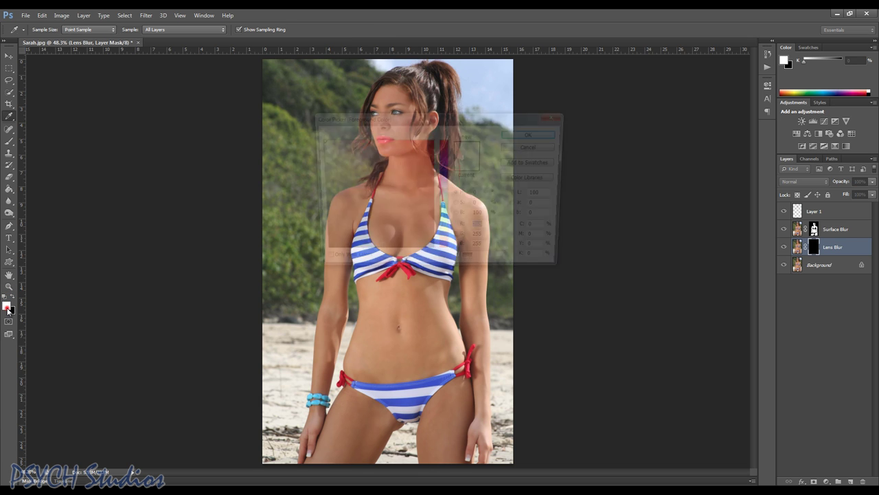
pyautogui.click(539, 134)
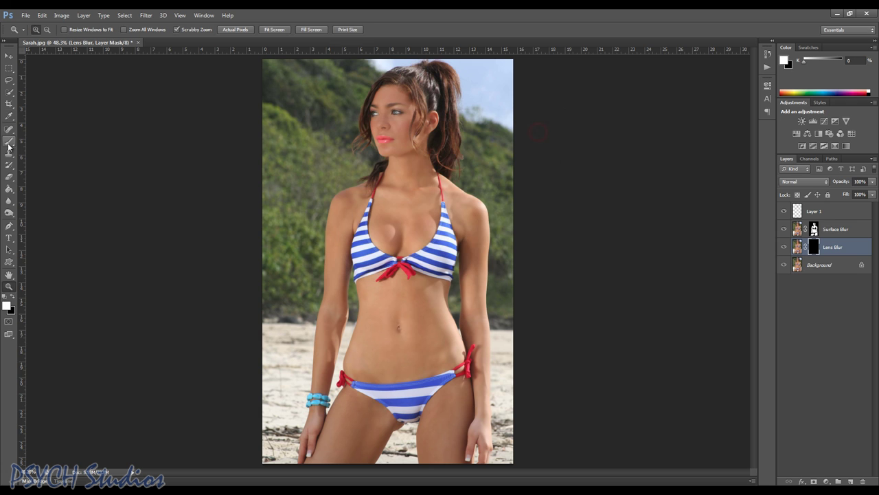
pyautogui.click(8, 142)
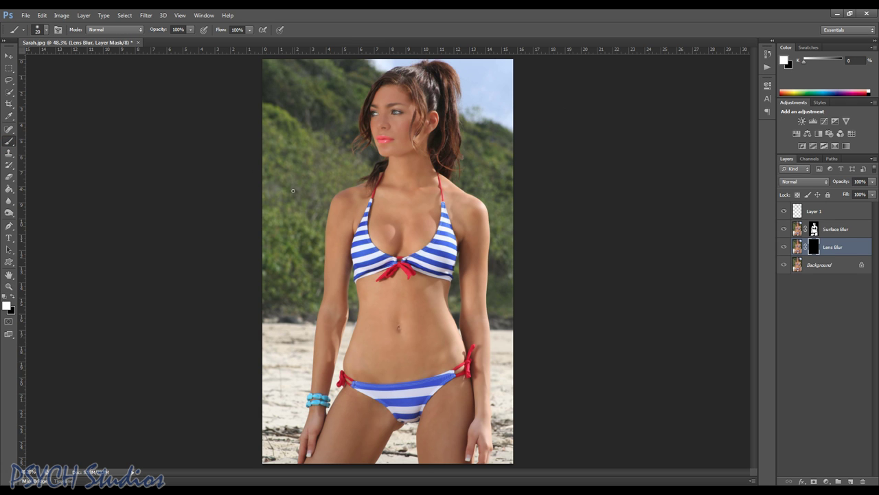
# Step: Paint white on the mask over the lower-left and lower-right beach with a 200 px brush, then shrink it to 90 px
pyautogui.press(']')
pyautogui.press(']')
pyautogui.press(']')
pyautogui.press(']')
pyautogui.press(']')
pyautogui.press(']')
pyautogui.press(']')
pyautogui.press(']')
pyautogui.moveTo(243, 406)
pyautogui.mouseDown()
pyautogui.moveTo(254, 469)
pyautogui.moveTo(264, 417)
pyautogui.moveTo(279, 462)
pyautogui.moveTo(310, 181)
pyautogui.moveTo(297, 233)
pyautogui.moveTo(283, 465)
pyautogui.mouseUp()
pyautogui.moveTo(529, 464)
pyautogui.mouseDown()
pyautogui.moveTo(516, 467)
pyautogui.moveTo(507, 454)
pyautogui.moveTo(509, 265)
pyautogui.mouseUp()
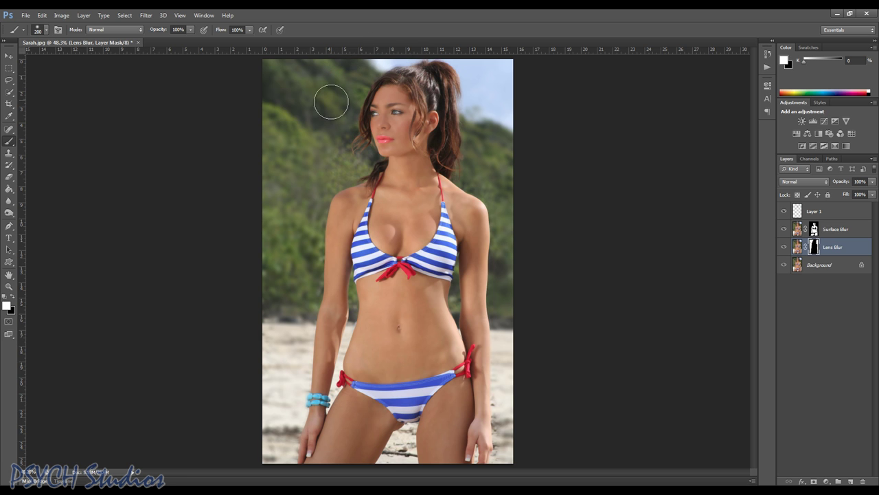
pyautogui.press('[')
pyautogui.press('[')
pyautogui.press('[')
pyautogui.press('[')
pyautogui.press('[')
pyautogui.press('[')
pyautogui.press('[')
pyautogui.press('[')
pyautogui.press('[')
pyautogui.press('[')
# Step: Touch up the mask along the waist edge with a 60 px brush, switch to black, and select Layer 1
pyautogui.press(']')
pyautogui.press(']')
pyautogui.press(']')
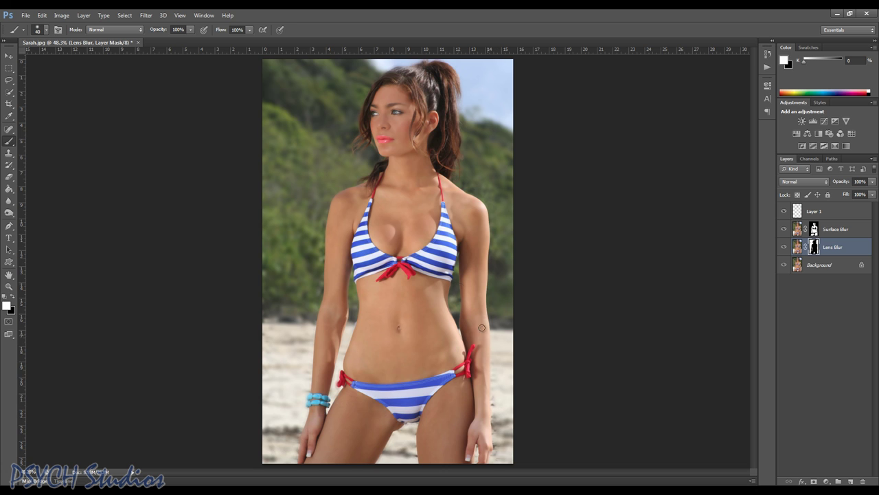
pyautogui.moveTo(454, 298)
pyautogui.mouseDown()
pyautogui.moveTo(457, 314)
pyautogui.moveTo(456, 265)
pyautogui.moveTo(441, 305)
pyautogui.mouseUp()
pyautogui.click(12, 299)
pyautogui.click(846, 212)
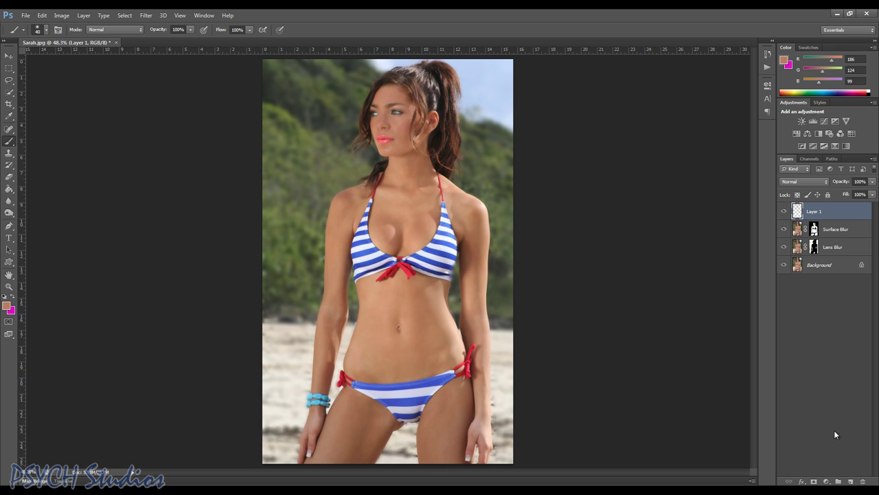
# Step: Create a Levels 1 adjustment layer with its black input level set to 15
pyautogui.click(826, 480)
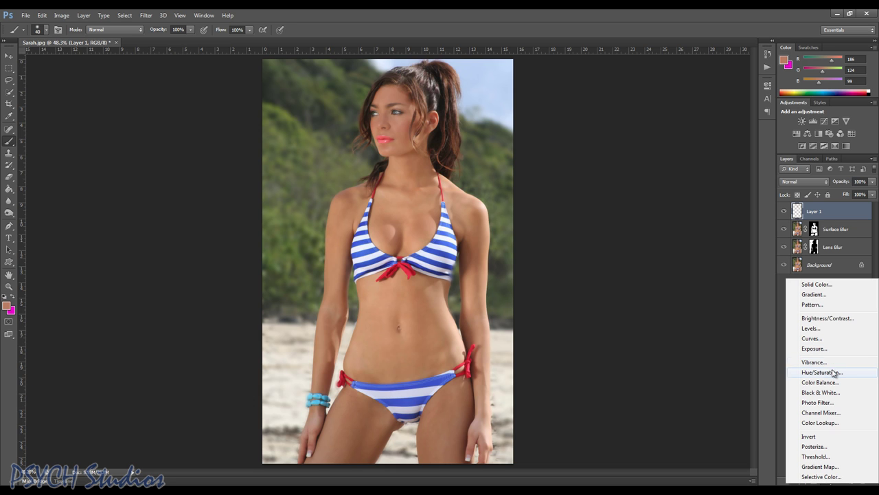
pyautogui.click(821, 329)
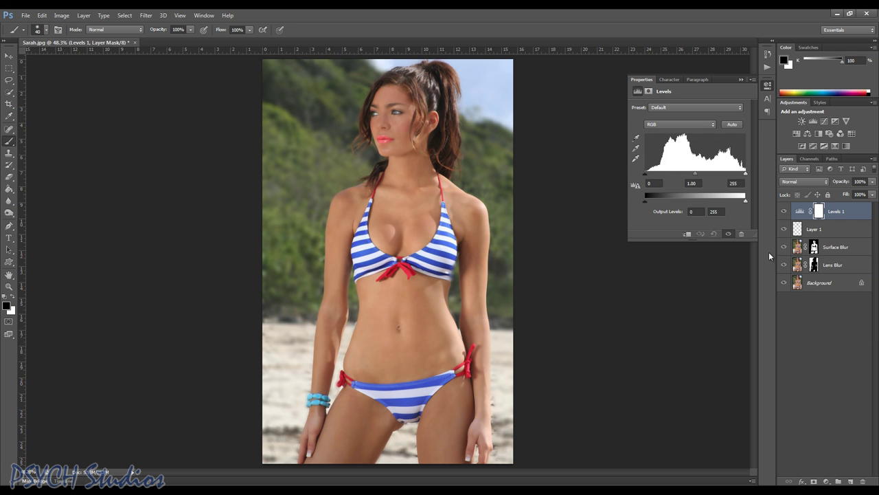
pyautogui.click(636, 186)
pyautogui.click(658, 184)
pyautogui.write('15')
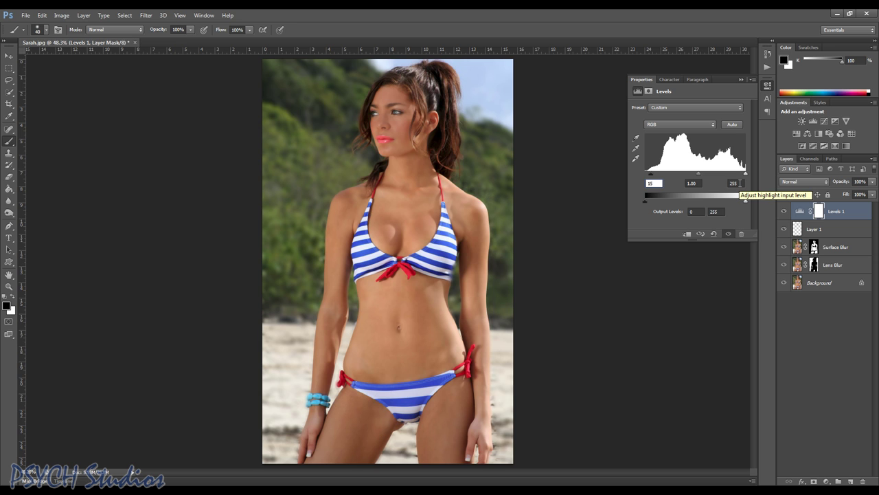
pyautogui.click(742, 79)
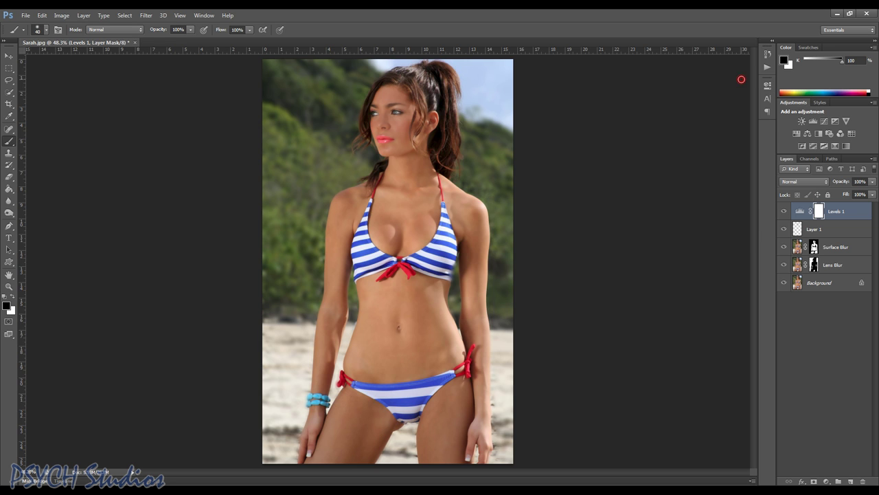
# Step: Duplicate Background as 'Soft Light' and drag it above the Surface Blur layer
pyautogui.click(822, 287)
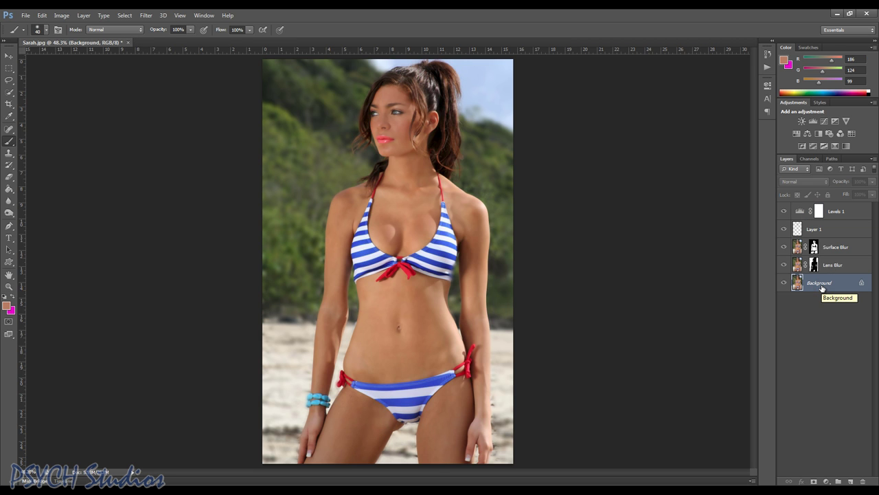
pyautogui.rightClick(822, 287)
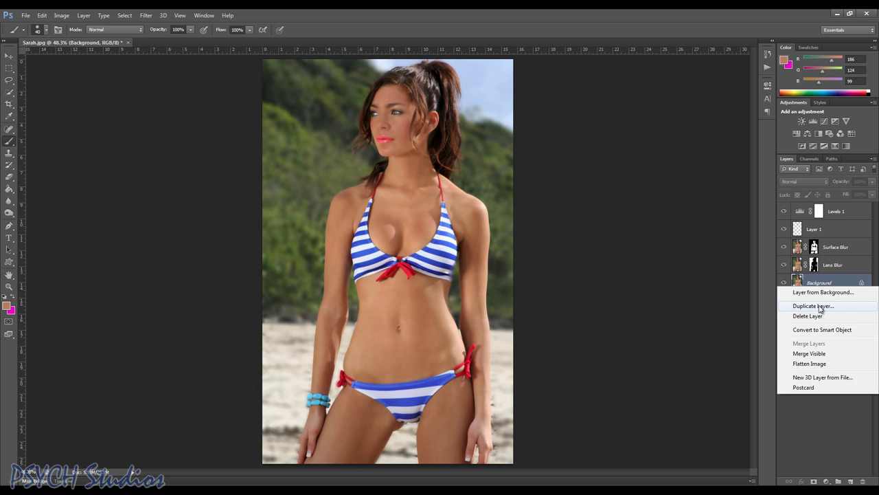
pyautogui.click(820, 306)
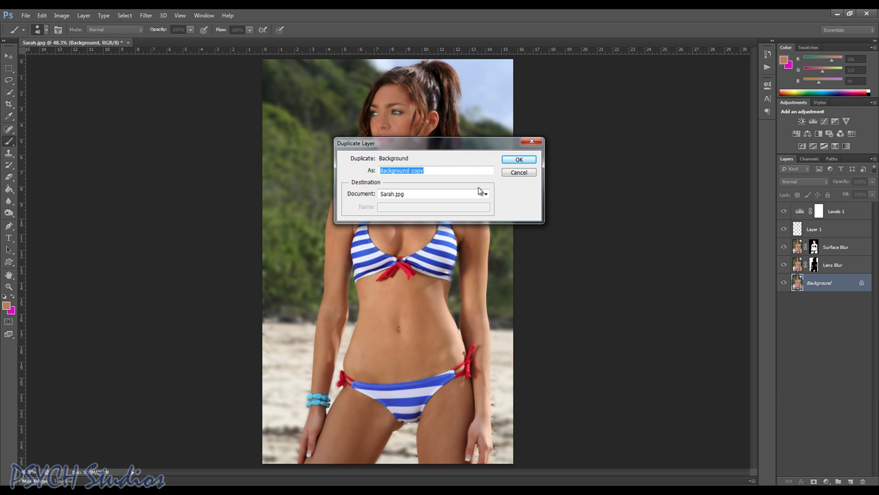
pyautogui.write('Soft Light')
pyautogui.click(514, 158)
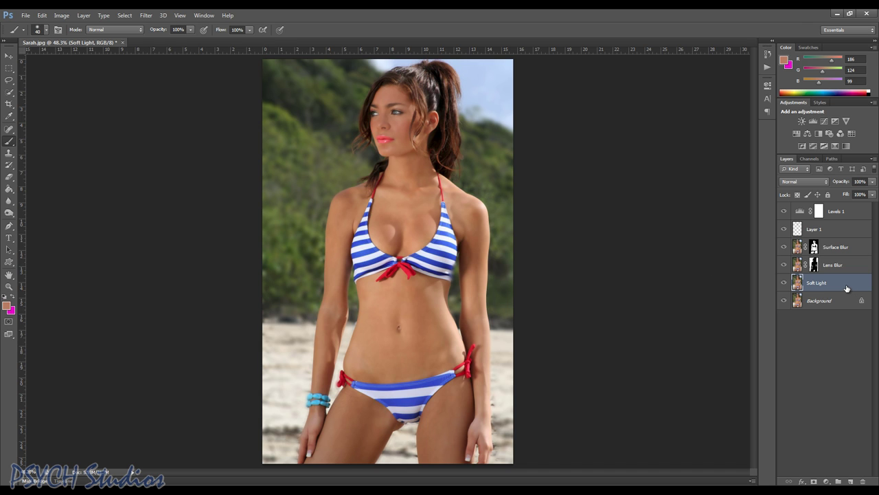
pyautogui.moveTo(847, 287); pyautogui.dragTo(843, 247)
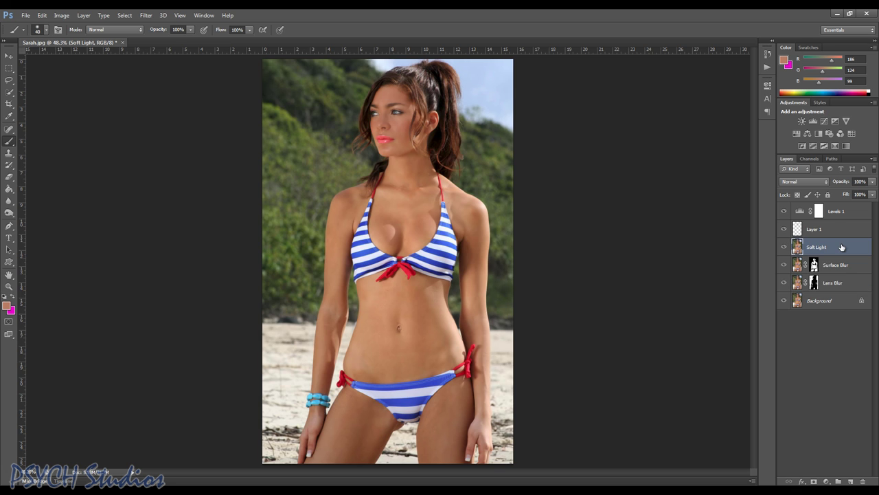
# Step: Set the Soft Light layer's blend mode to Soft Light after previewing neighbouring modes, then deselect it
pyautogui.click(826, 182)
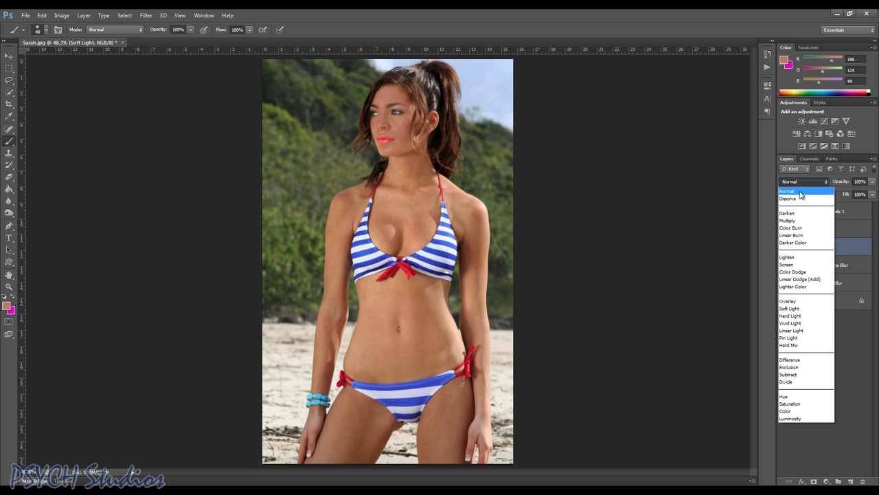
pyautogui.click(797, 183)
pyautogui.click(796, 183)
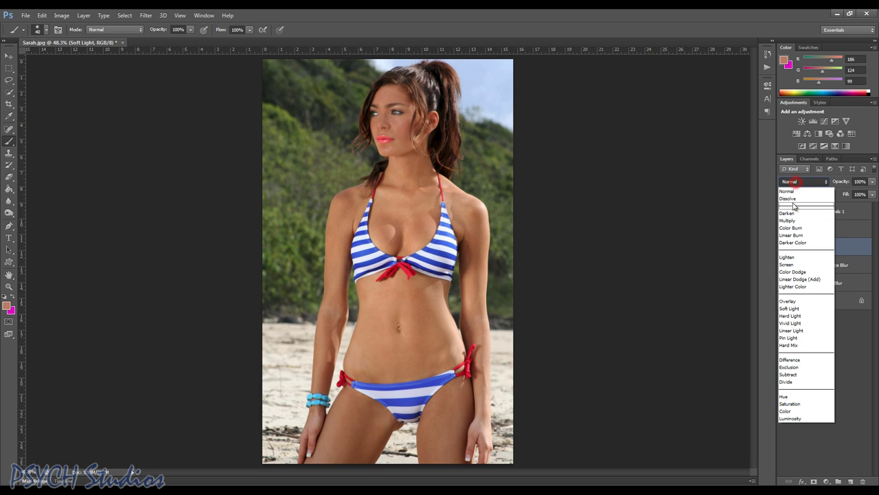
pyautogui.click(810, 308)
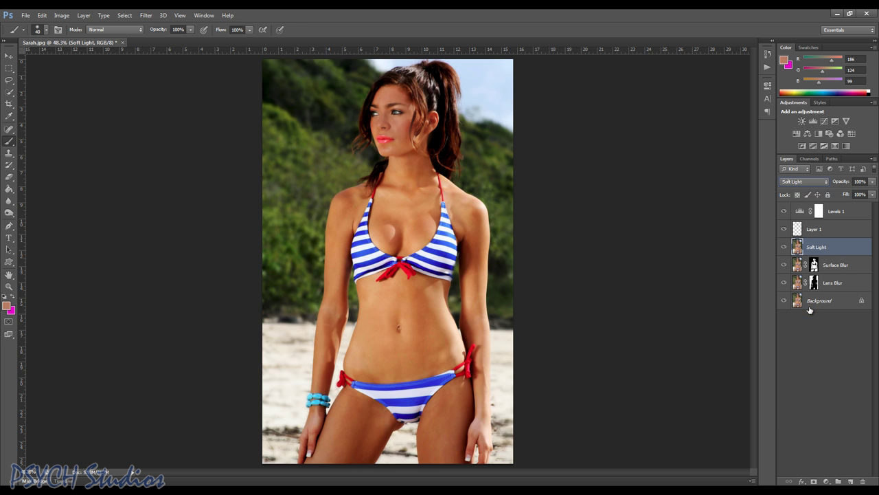
pyautogui.press('Up')
pyautogui.press('Up')
pyautogui.press('Up')
pyautogui.press('Down')
pyautogui.press('Down')
pyautogui.press('Down')
pyautogui.press('Down')
pyautogui.press('Down')
pyautogui.press('Down')
pyautogui.press('Down')
pyautogui.press('Down')
pyautogui.press('Down')
pyautogui.press('Down')
pyautogui.press('Down')
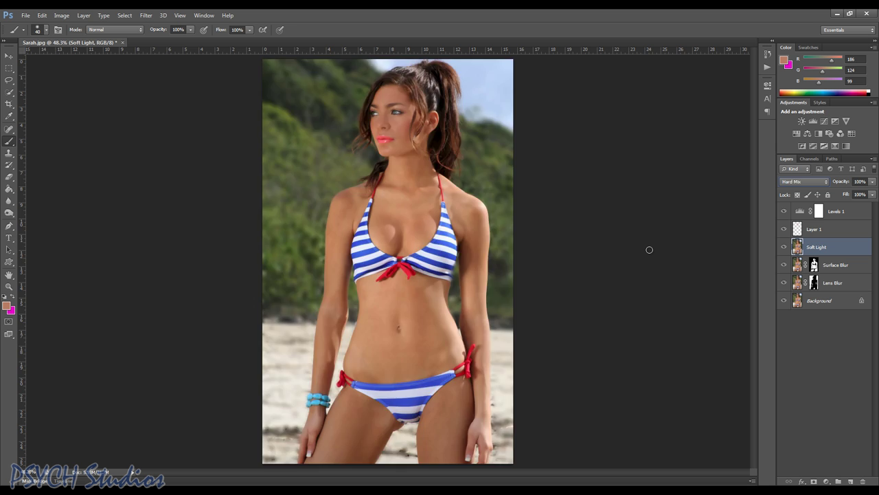
pyautogui.press('Up')
pyautogui.press('Up')
pyautogui.press('Up')
pyautogui.press('Up')
pyautogui.press('Up')
pyautogui.press('Up')
pyautogui.press('Up')
pyautogui.press('Up')
pyautogui.press('Up')
pyautogui.press('Up')
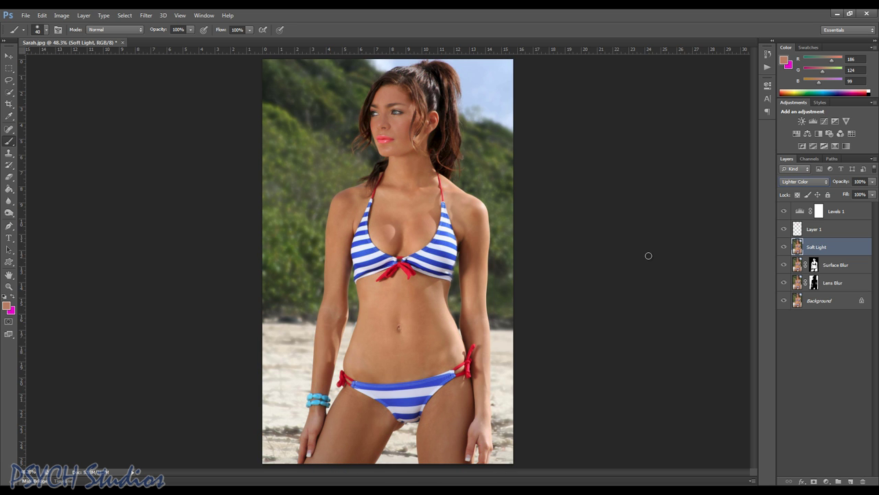
pyautogui.press('Down')
pyautogui.press('Down')
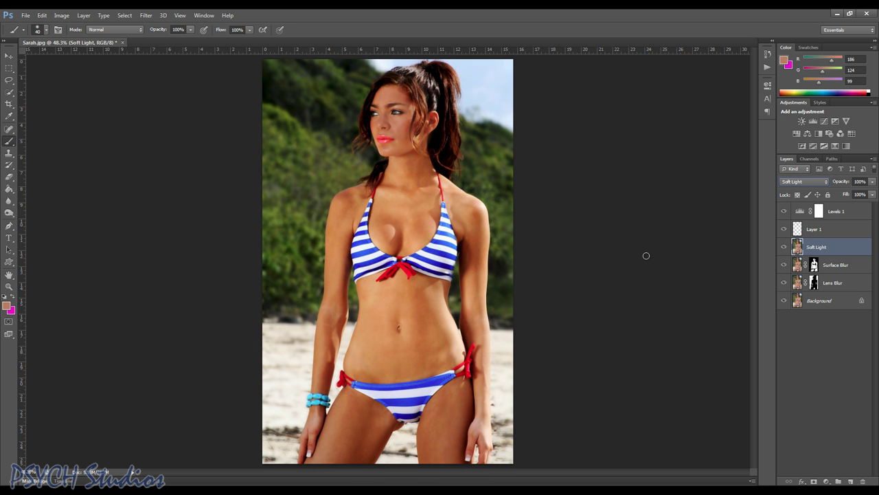
pyautogui.click(828, 362)
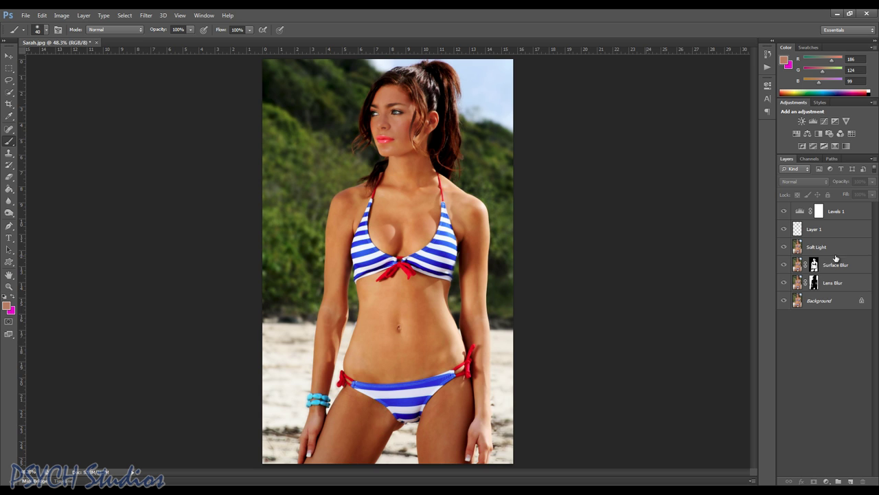
# Step: Add a Brightness/Contrast 1 adjustment layer above Levels 1 with Contrast set to 10
pyautogui.click(859, 215)
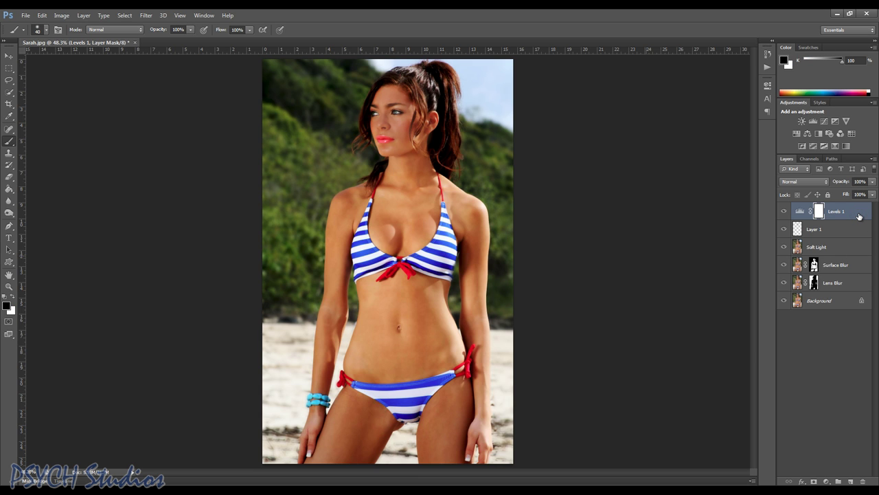
pyautogui.click(827, 481)
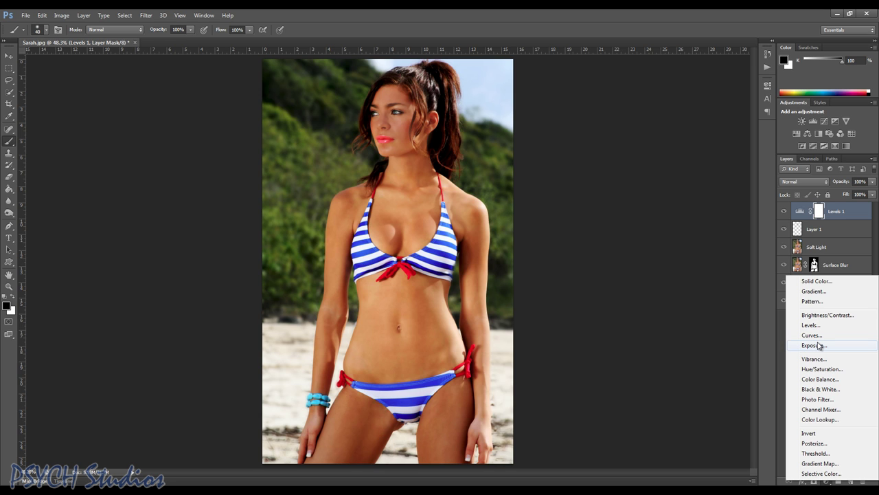
pyautogui.click(827, 315)
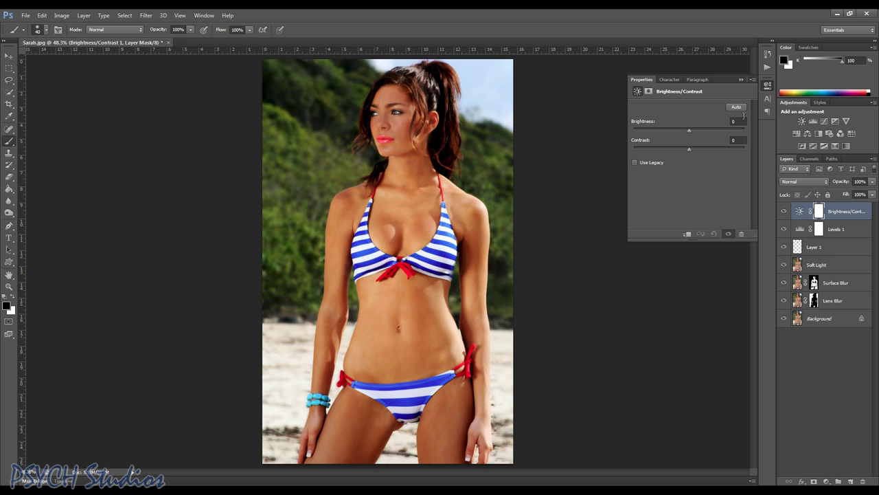
pyautogui.click(730, 140)
pyautogui.write('10')
pyautogui.click(740, 81)
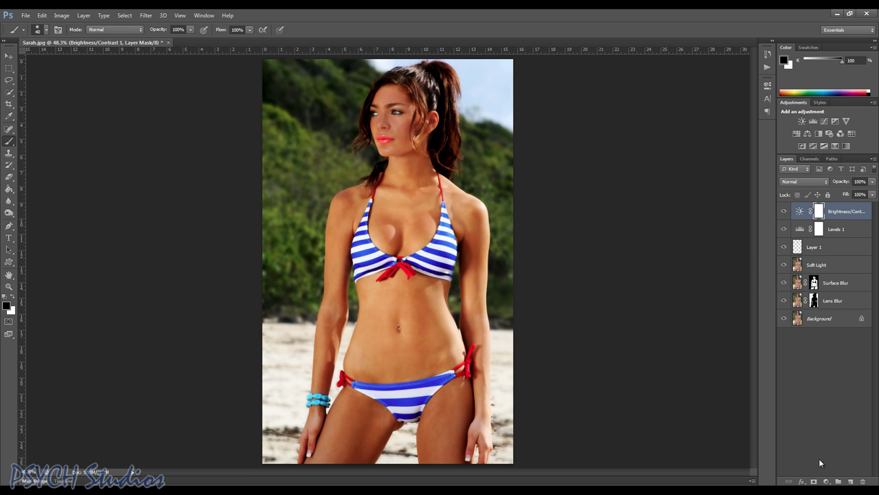
# Step: Add a Curves adjustment layer and lift a midpoint on its Green channel curve slightly
pyautogui.click(826, 481)
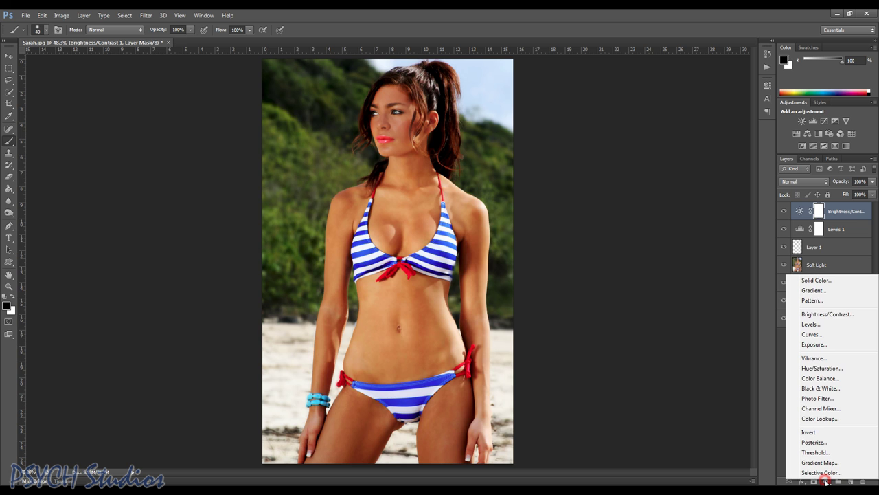
pyautogui.click(826, 333)
pyautogui.click(637, 198)
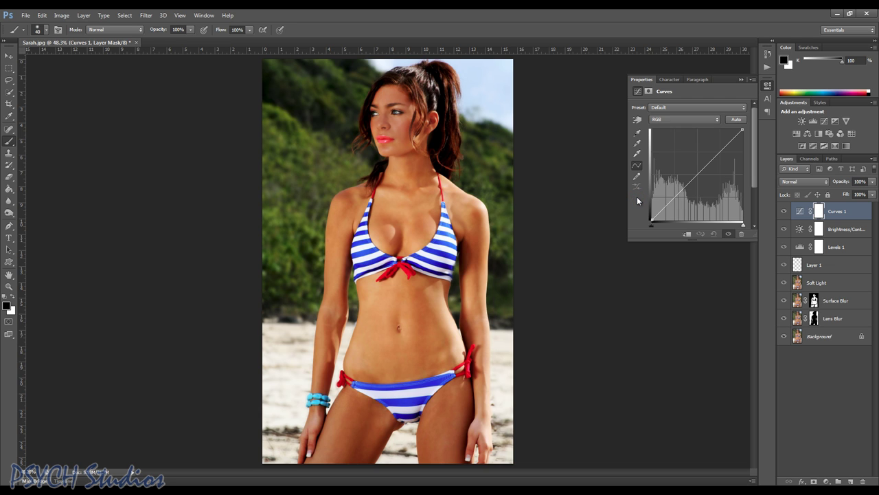
pyautogui.click(676, 122)
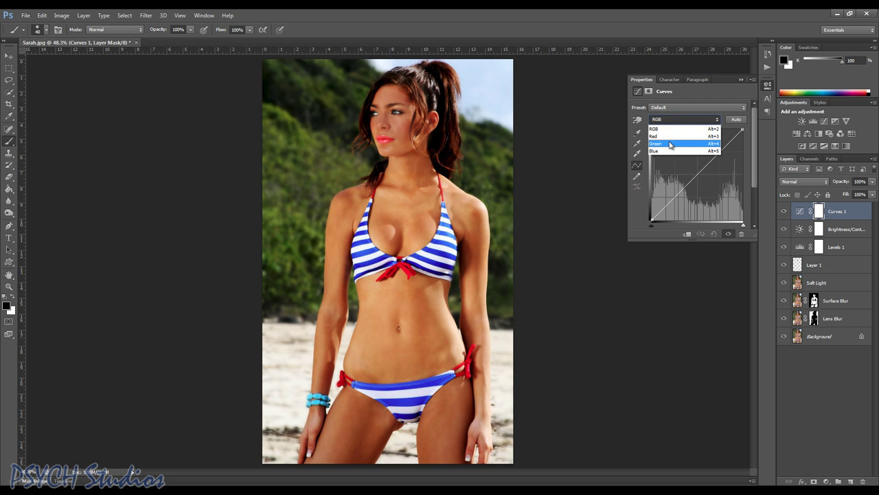
pyautogui.click(669, 143)
pyautogui.click(697, 172)
pyautogui.moveTo(698, 172); pyautogui.dragTo(695, 170)
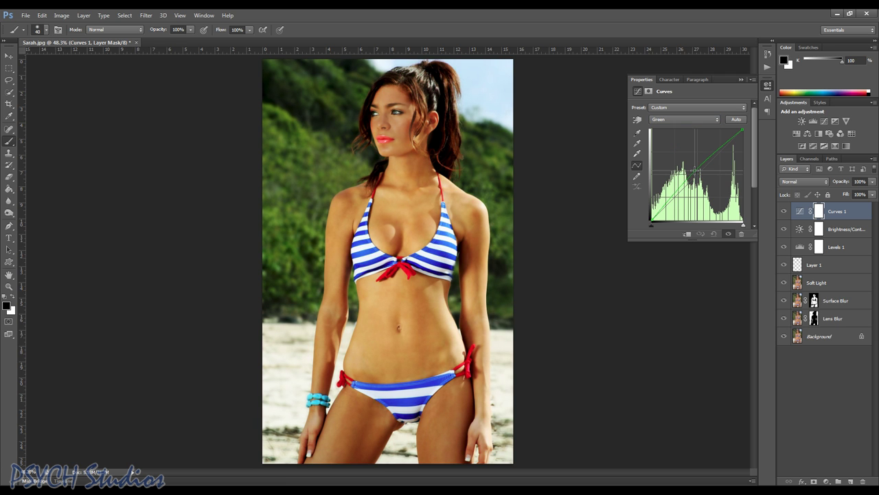
# Step: Bow the Blue channel curve slightly upward at its midpoint
pyautogui.click(681, 120)
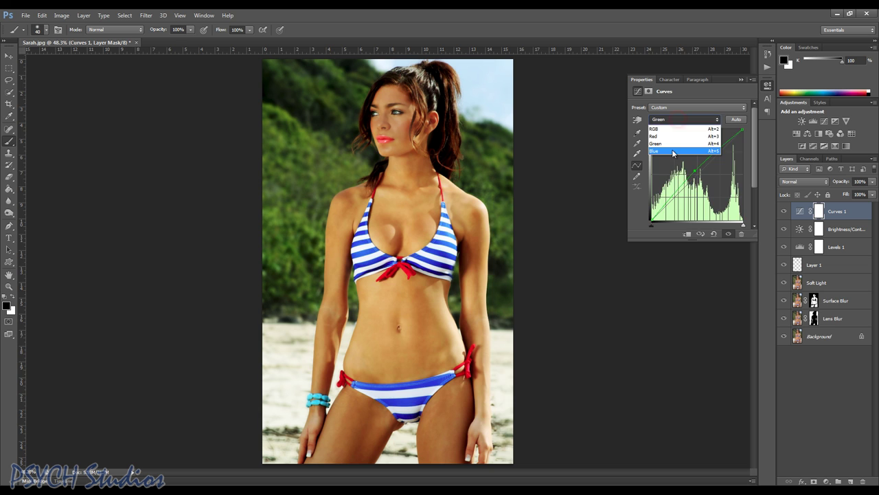
pyautogui.click(676, 153)
pyautogui.moveTo(699, 172); pyautogui.dragTo(692, 165)
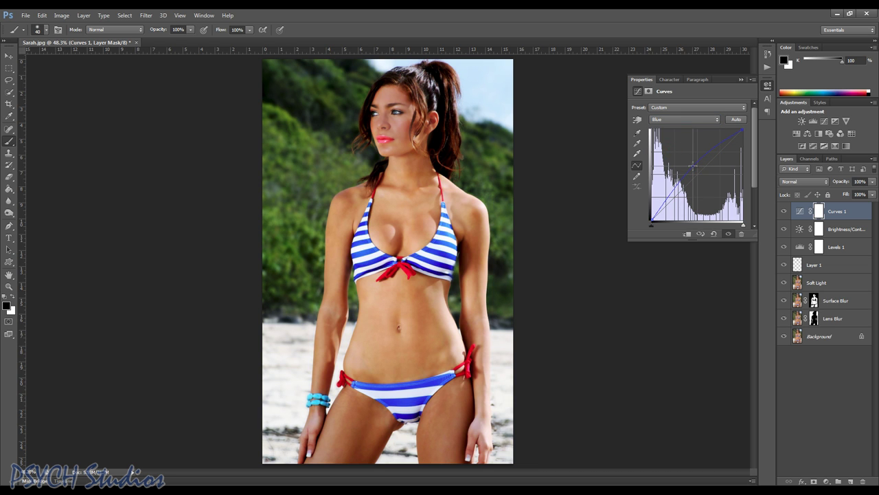
pyautogui.click(742, 79)
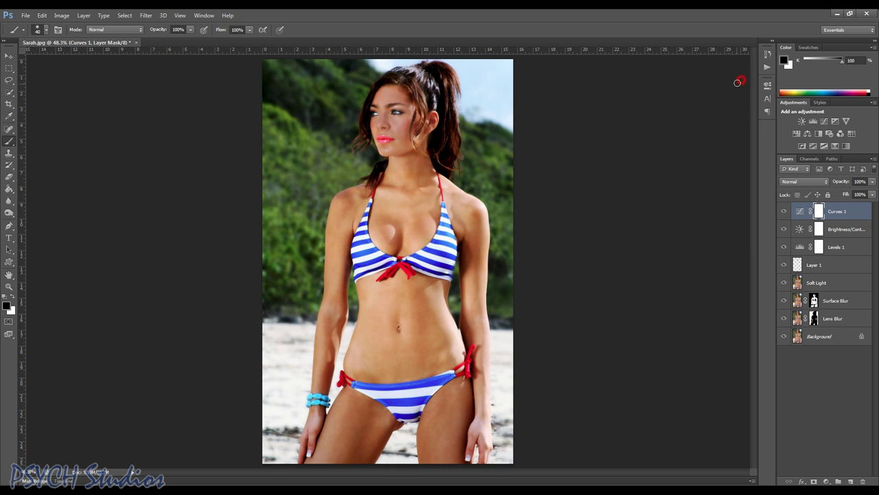